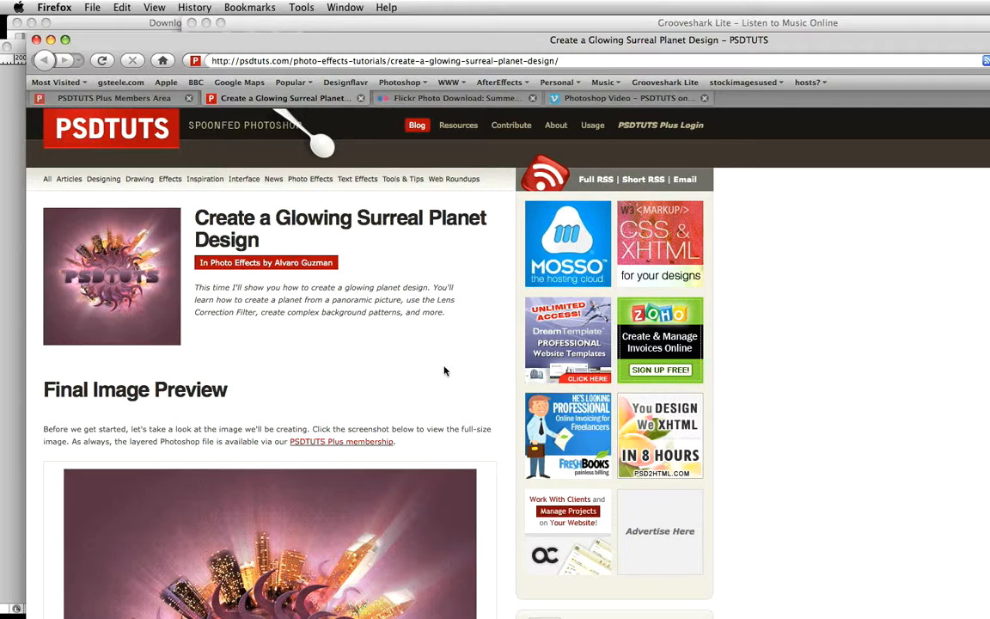
Step: Review the Create a Glowing Surreal Planet Design tutorial page and the Summer Nights source photo on Flickr
scroll(442, 370, "down", 10)
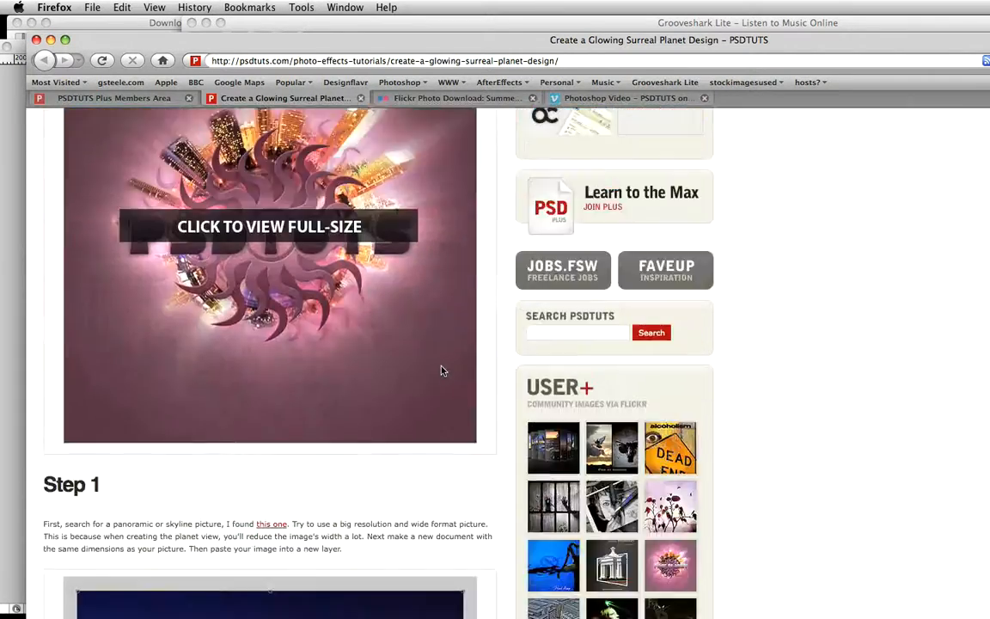
scroll(442, 370, "up", 9)
scroll(442, 369, "up", 2)
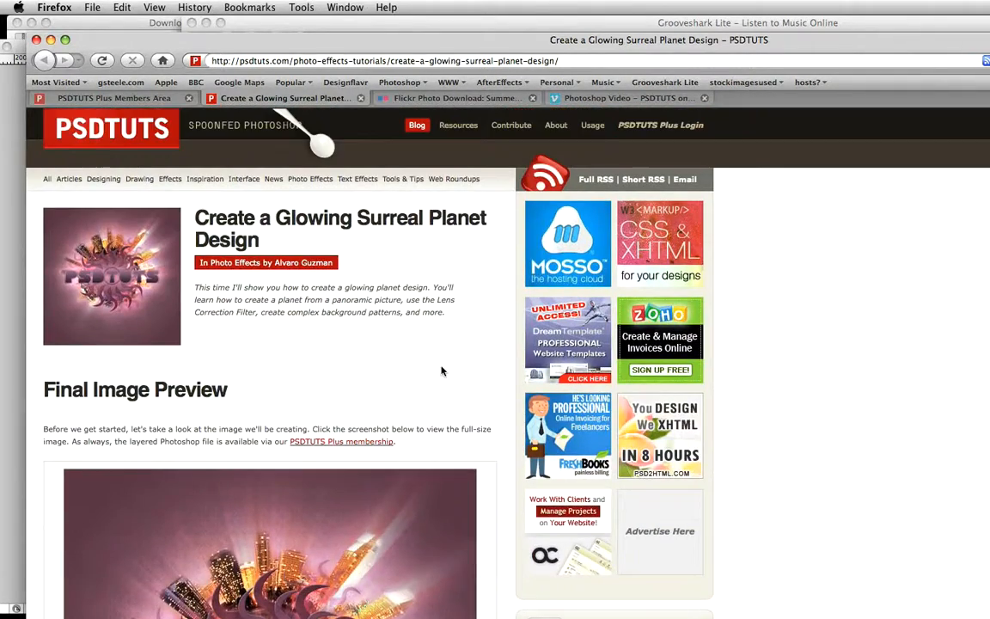
left_click(439, 100)
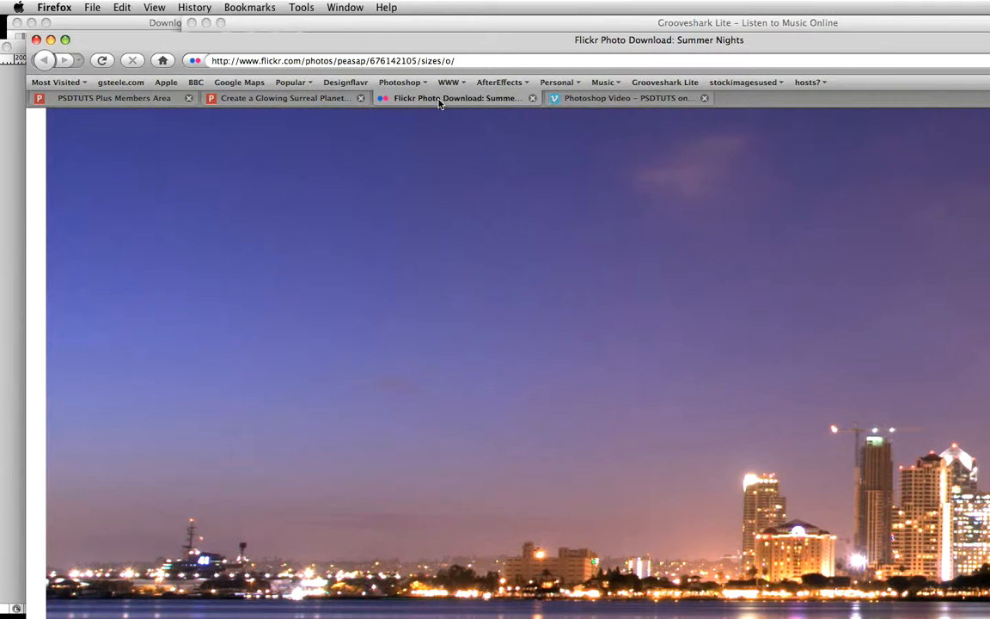
Step: Look through the videos on the PSDTUTS Photoshop Video Channel on Vimeo
left_click(590, 101)
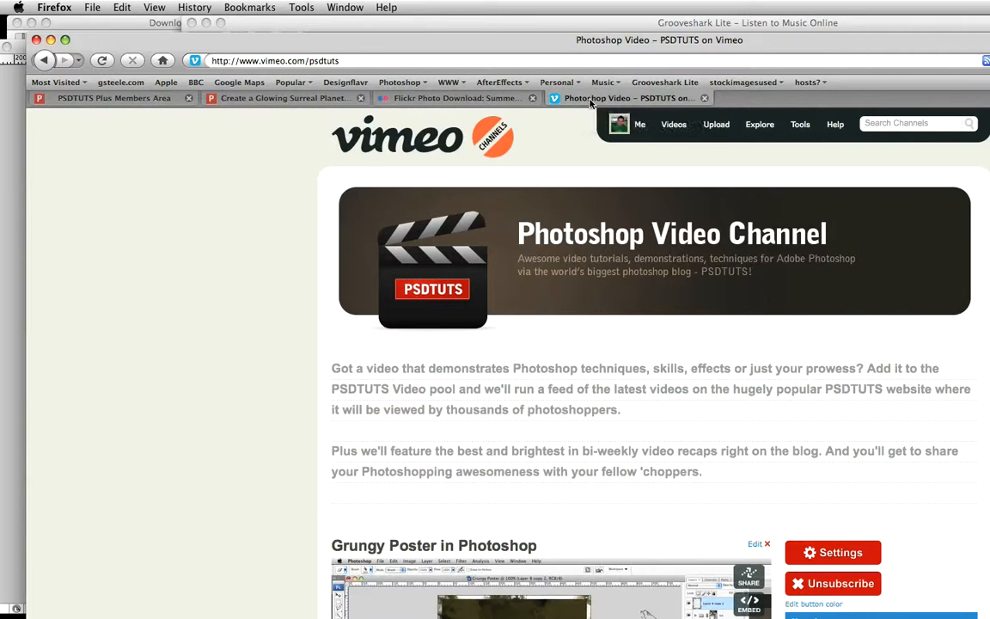
scroll(226, 300, "down", 20)
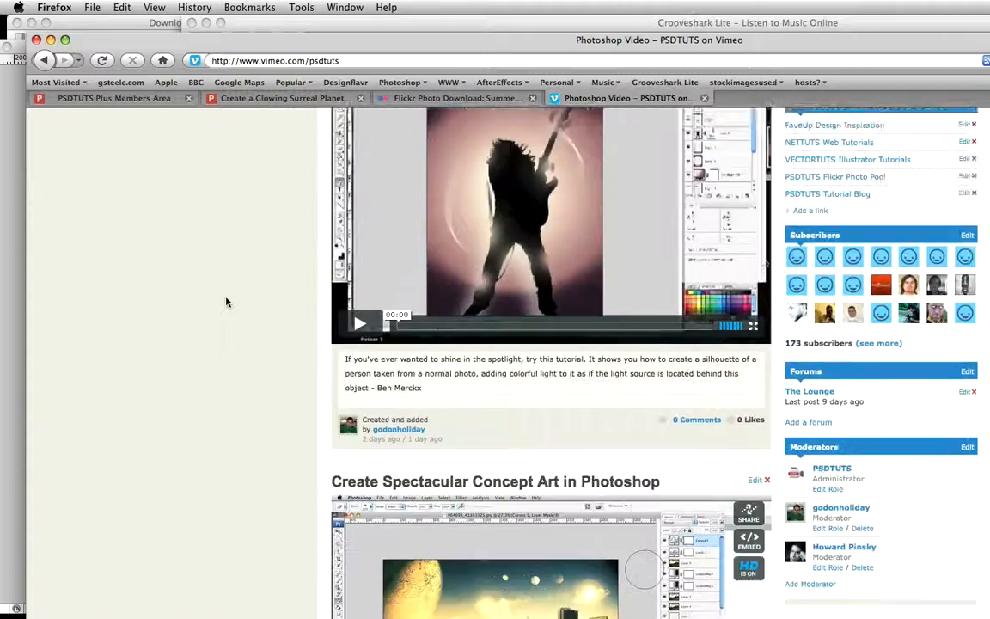
scroll(226, 301, "down", 10)
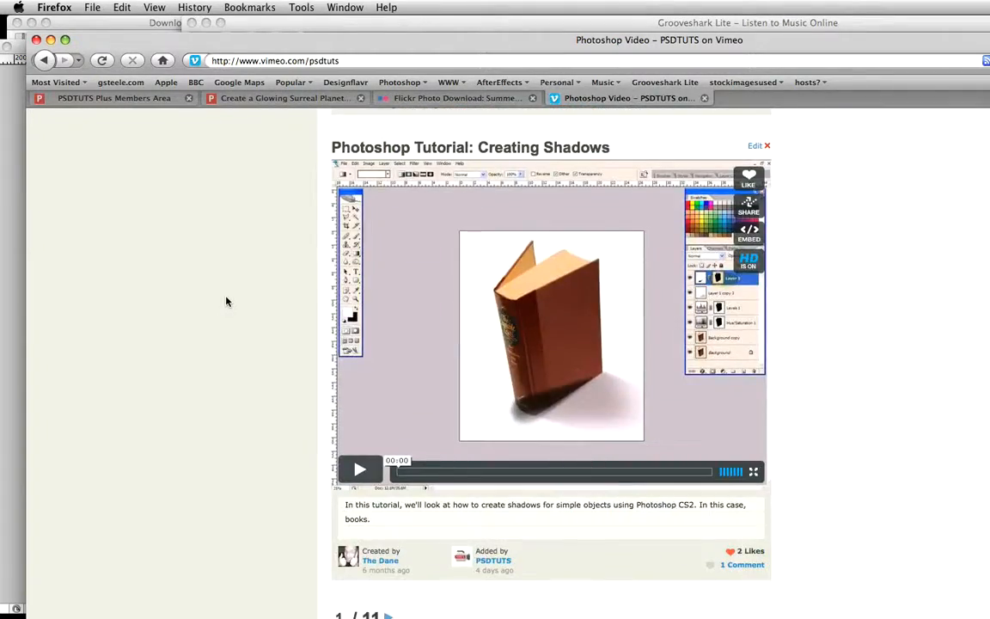
scroll(226, 301, "up", 10)
scroll(227, 302, "up", 15)
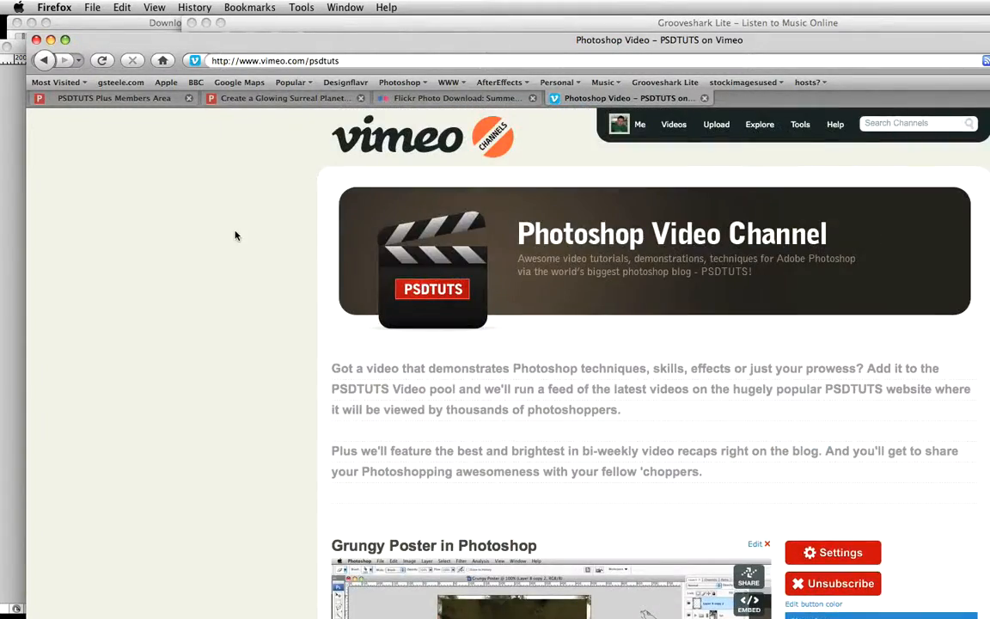
Step: Examine the bonus downloads in the PSDTUTS Plus Member Area and return to the planet design tutorial page
left_click(291, 98)
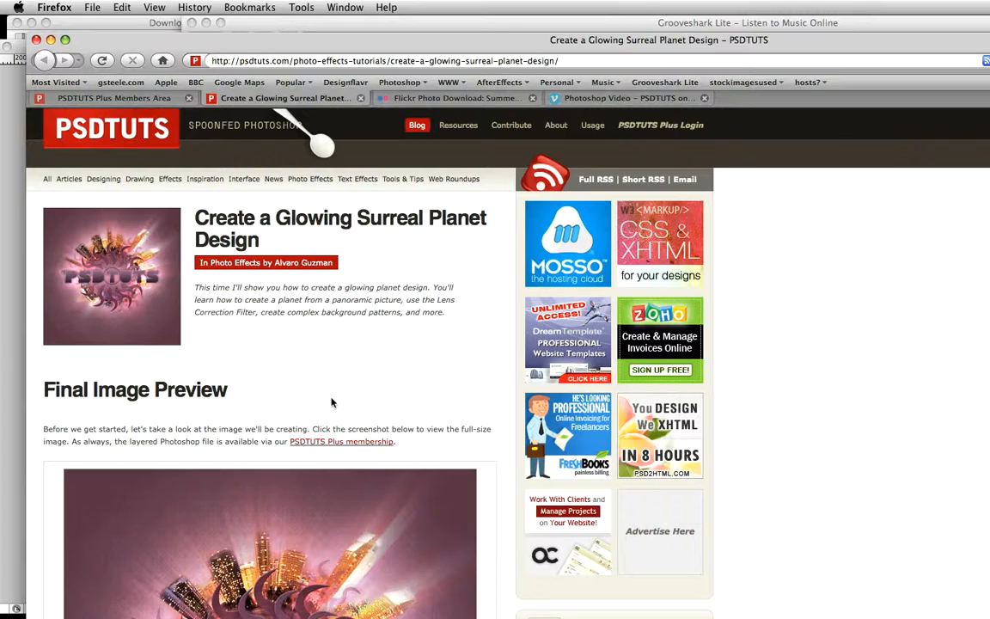
left_click(159, 100)
scroll(266, 272, "down", 15)
scroll(232, 276, "up", 12)
scroll(219, 276, "up", 10)
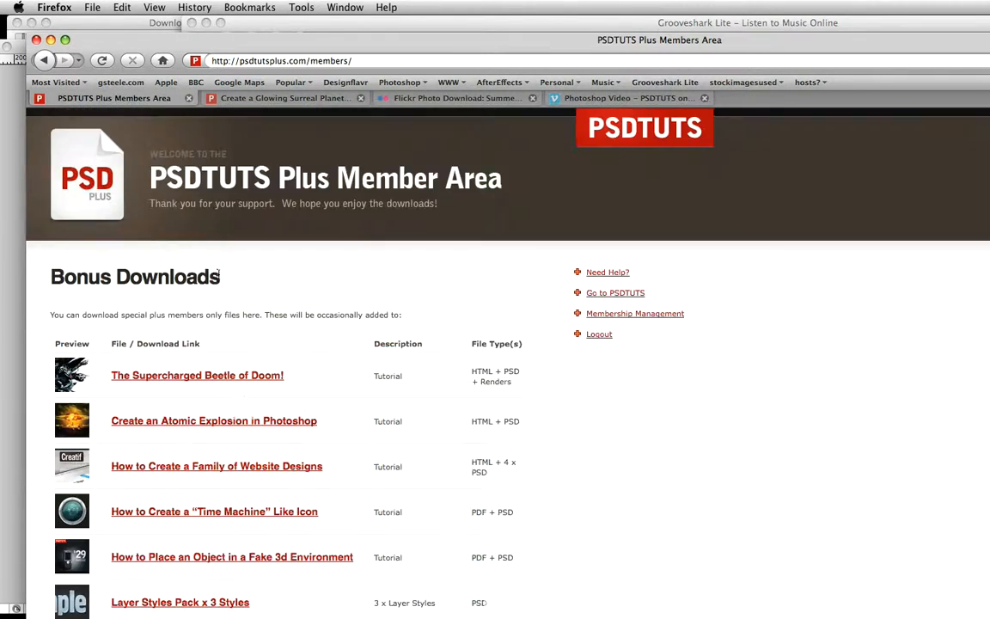
left_click(271, 100)
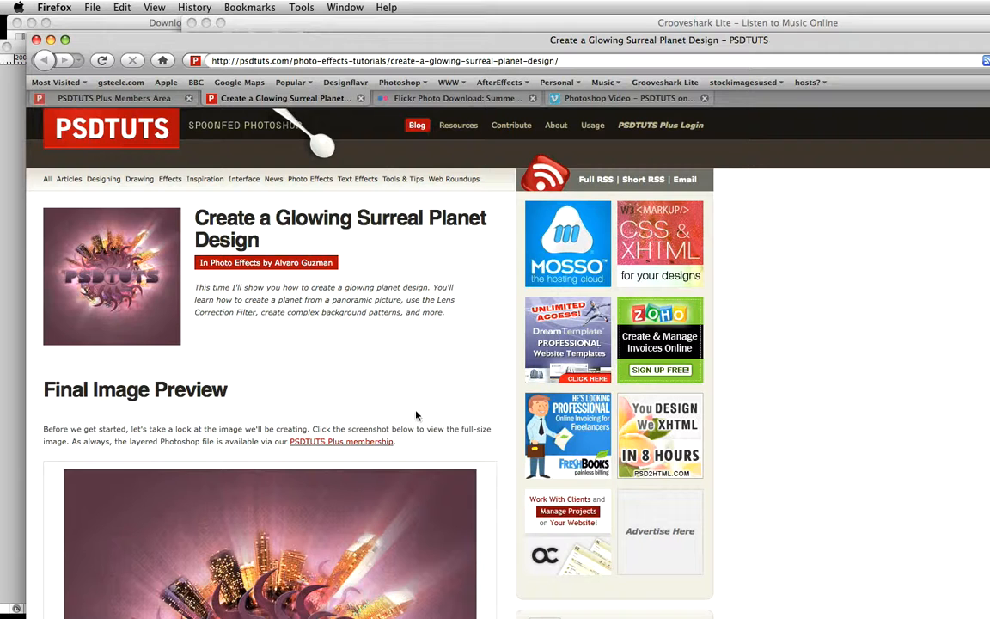
Step: Switch to Photoshop and check whether the skyline's waterline is level using a temporary horizontal guide
key("super+Tab")
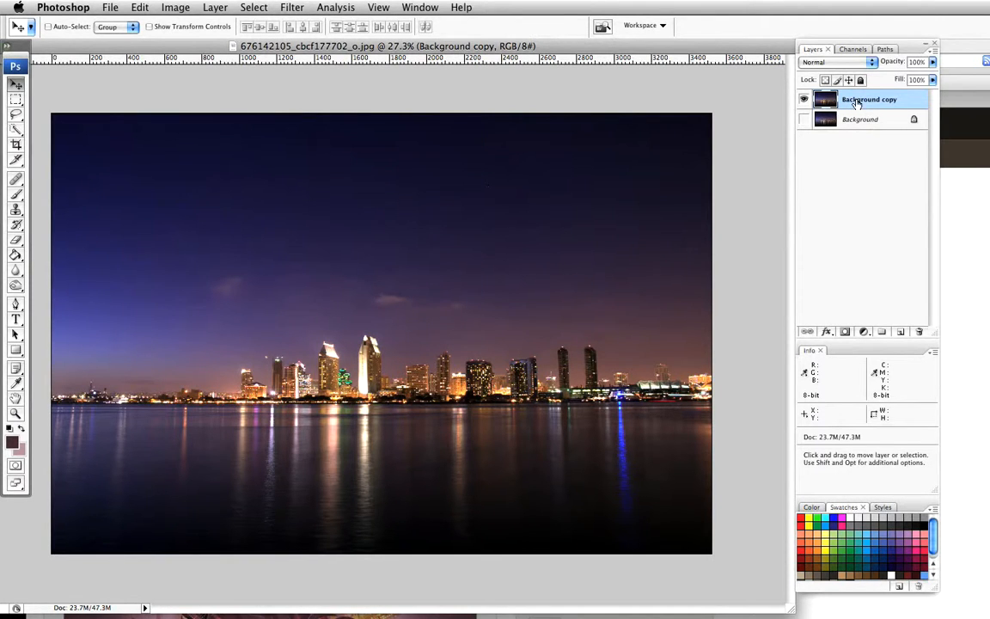
left_click(804, 119)
left_click_drag(375, 59, 362, 404)
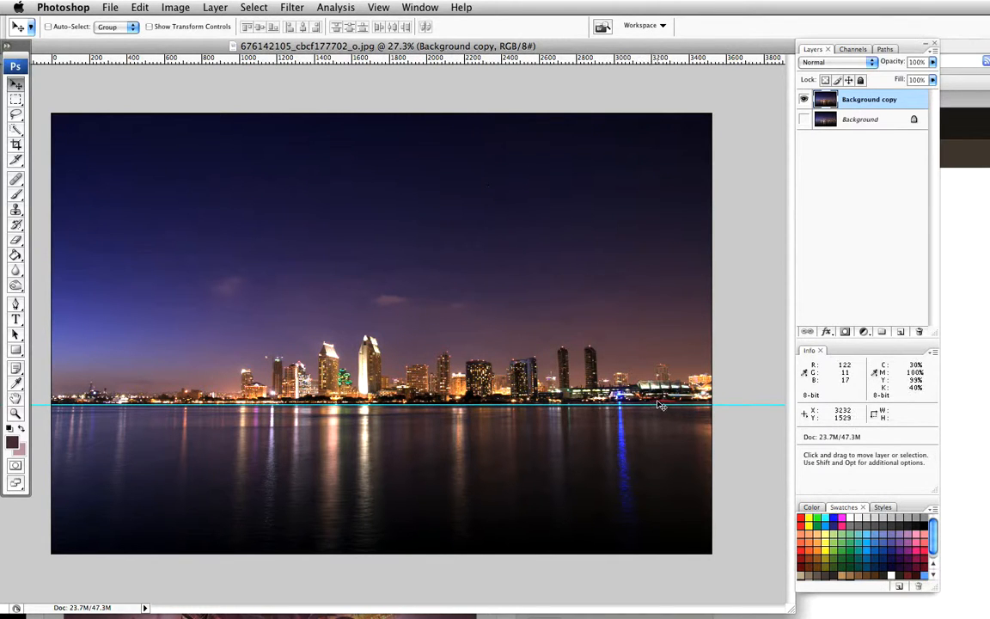
left_click_drag(659, 405, 658, 402)
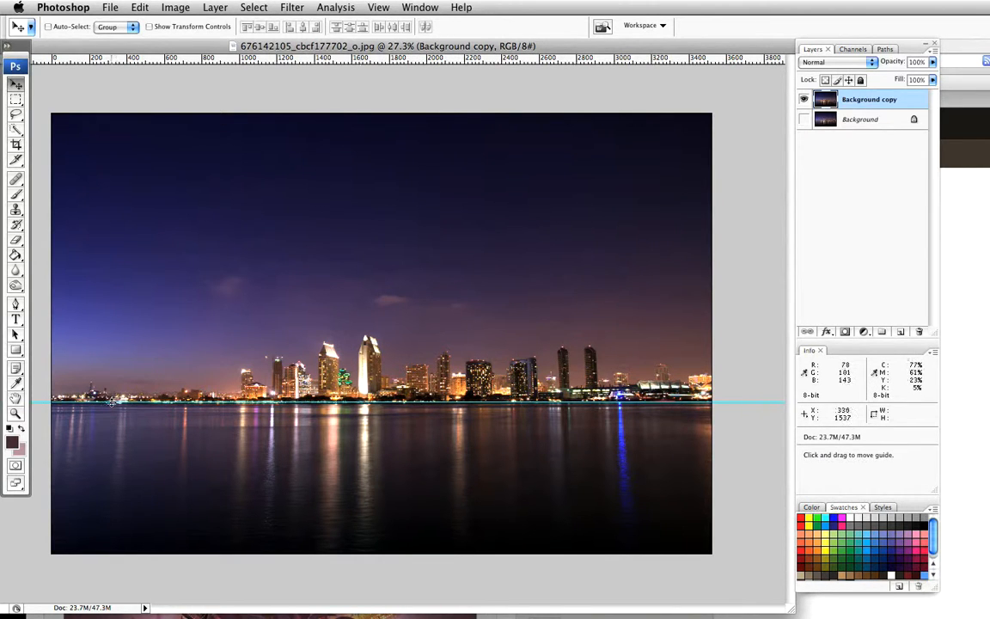
left_click_drag(151, 402, 220, 56)
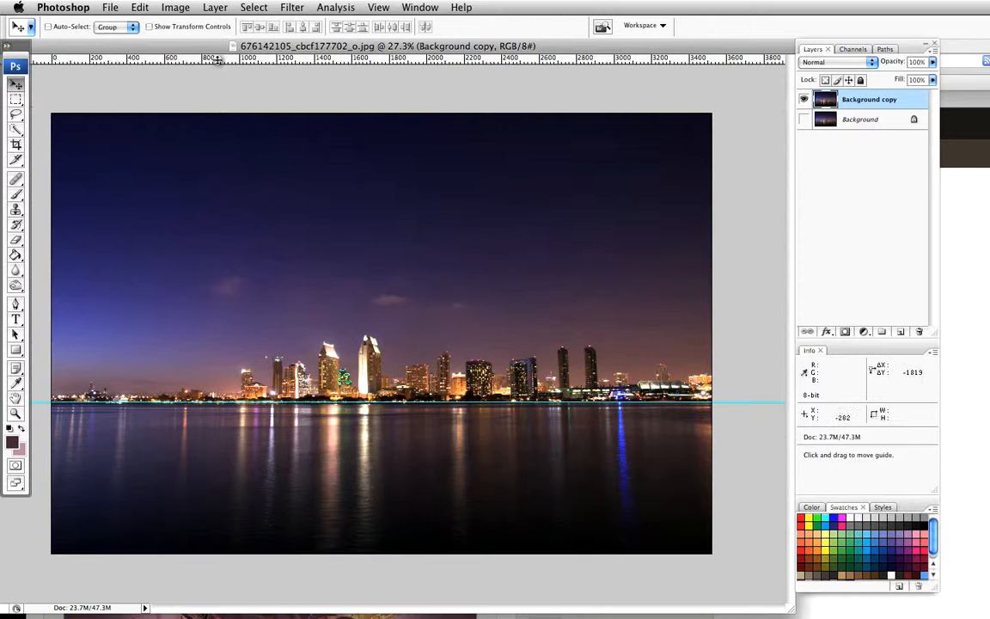
Step: Straighten the Background copy layer with the Lens Correction filter at an angle of 359.78°
left_click(291, 12)
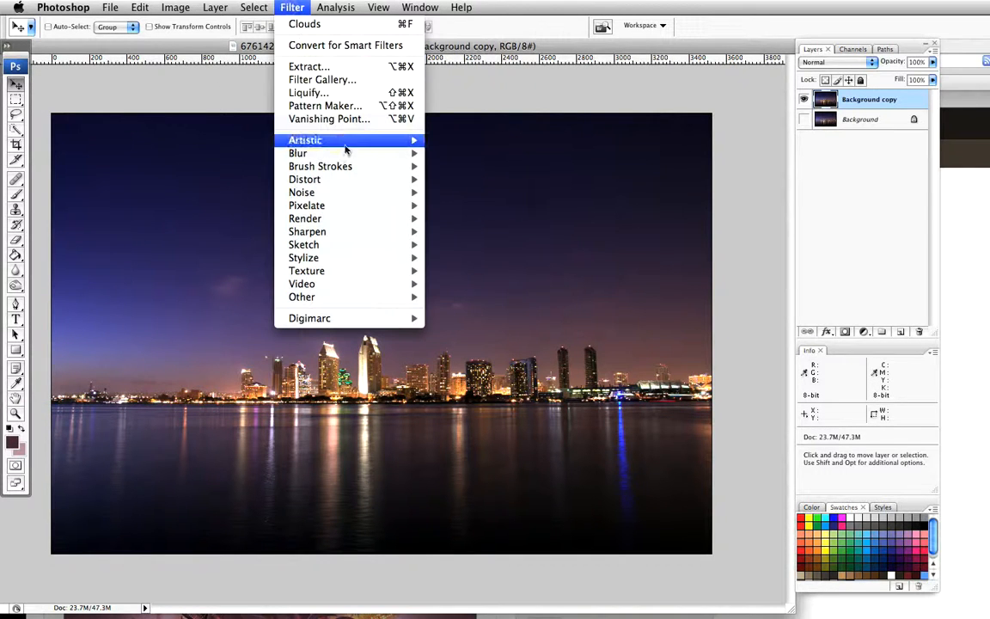
mouse_move(355, 179)
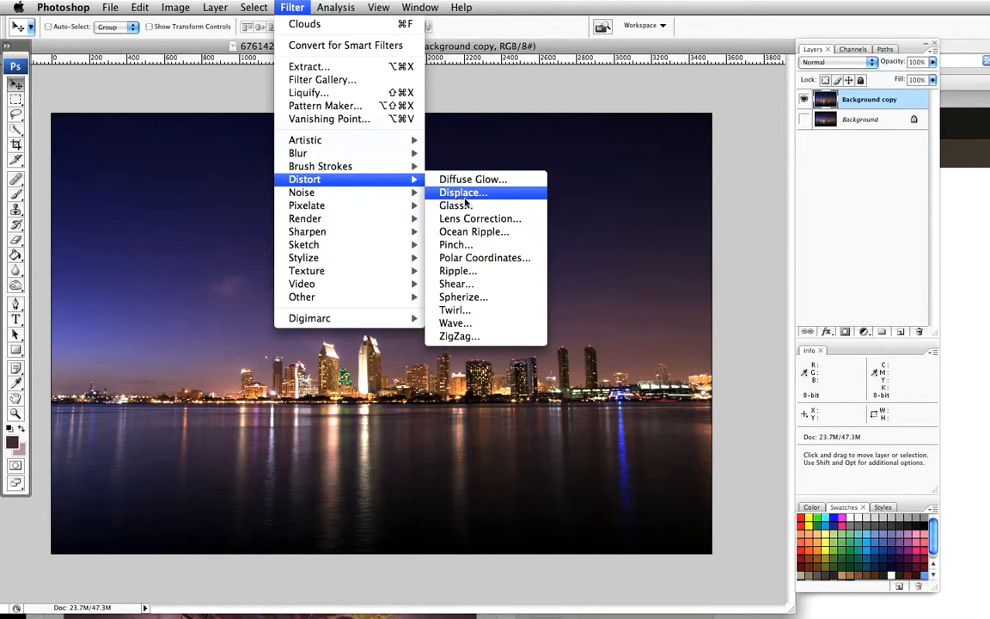
left_click(493, 226)
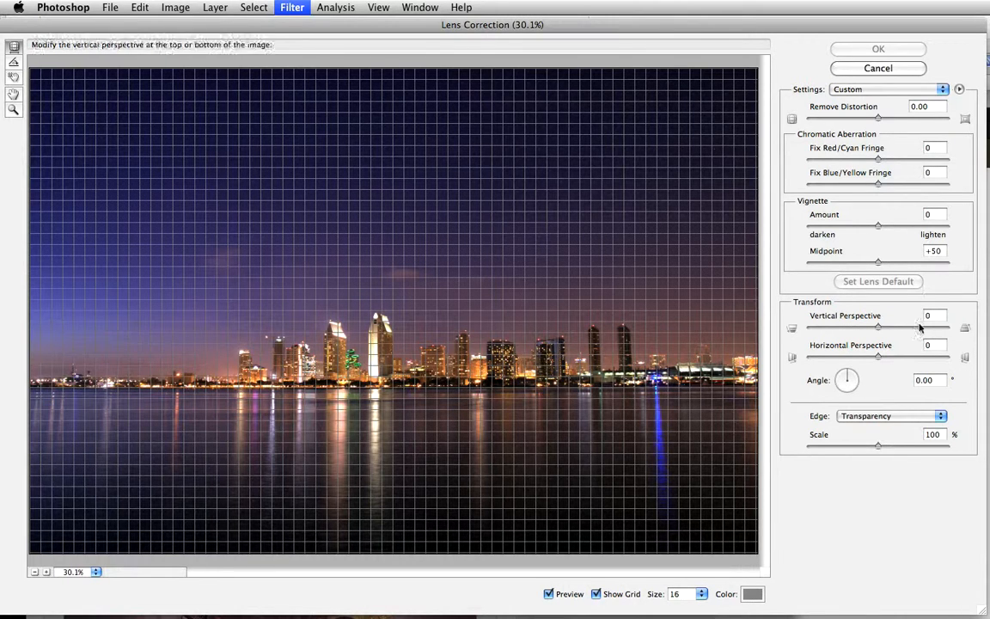
left_click(916, 381)
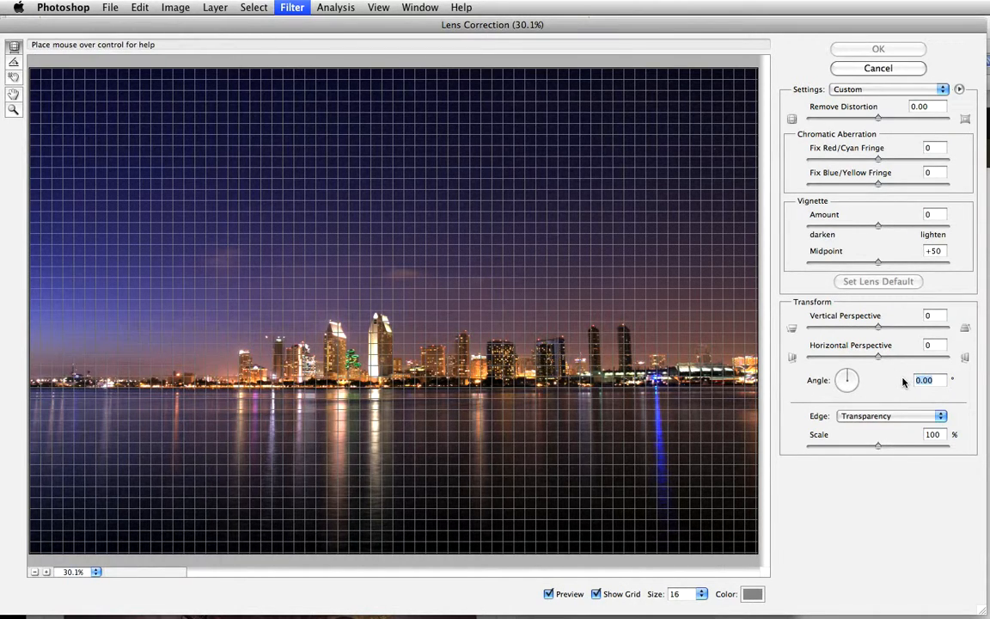
type("35")
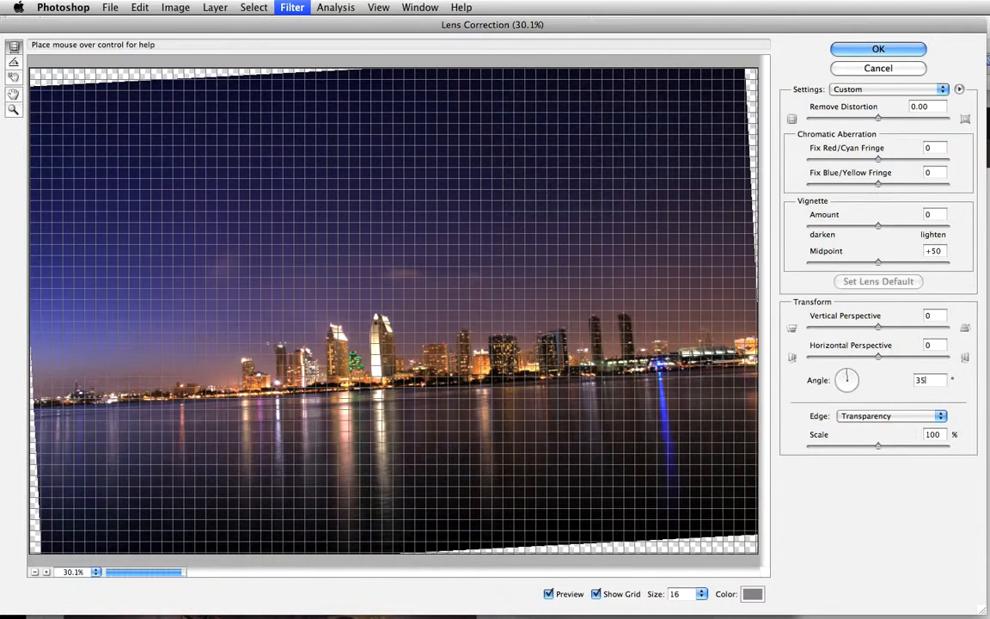
type("9.78")
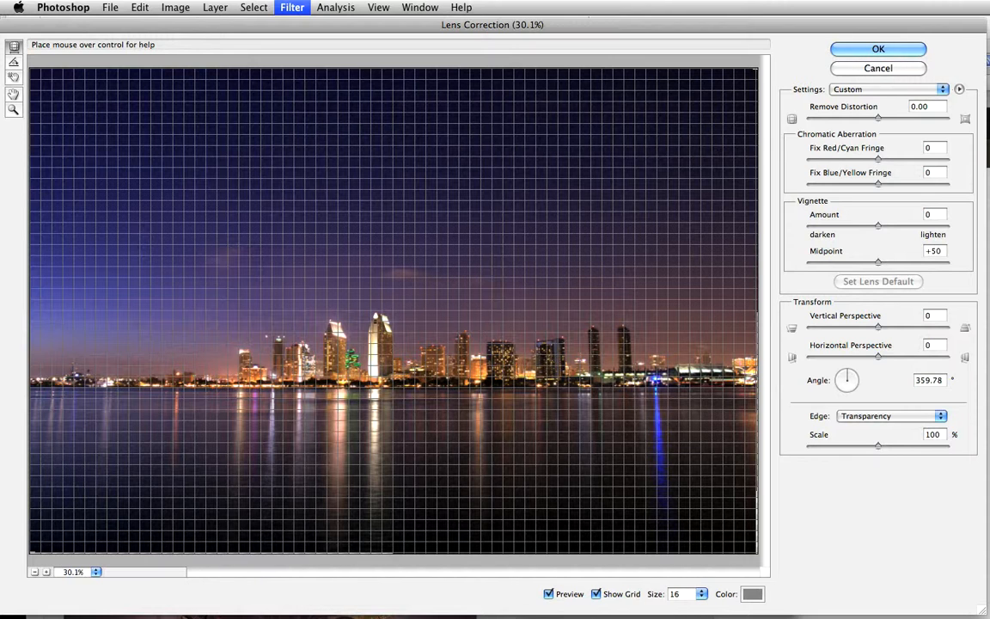
left_click(853, 48)
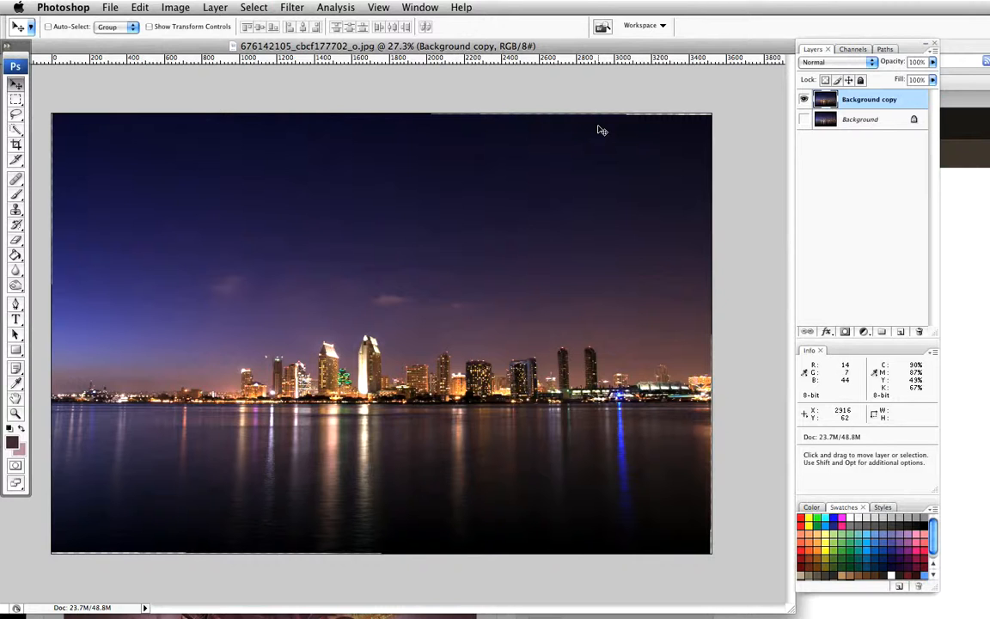
Step: Crop the image to a wide strip around the skyline, about 3365 by 639 pixels
left_click(17, 145)
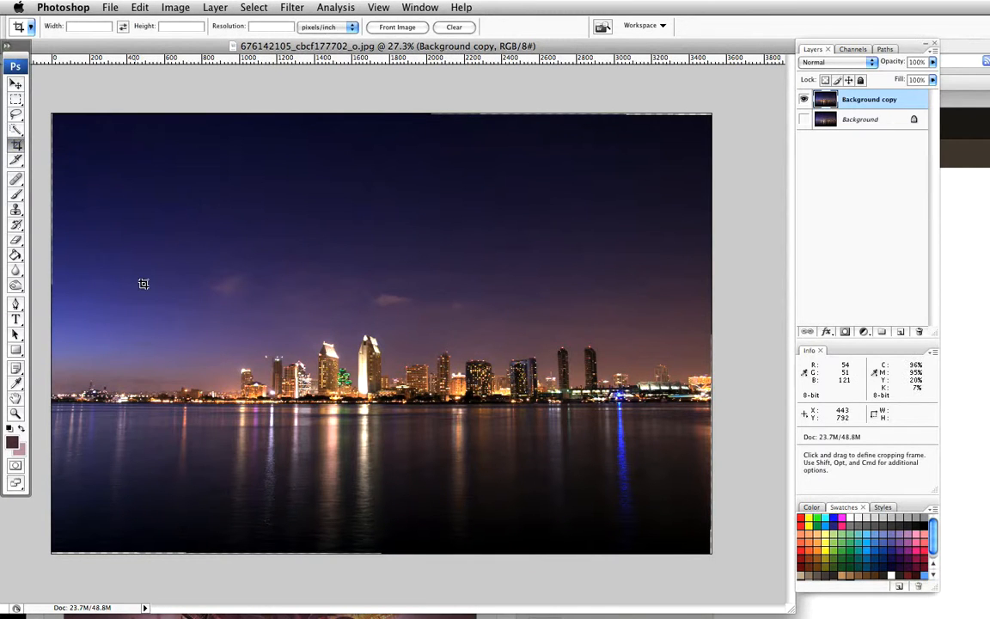
left_click_drag(87, 322, 700, 439)
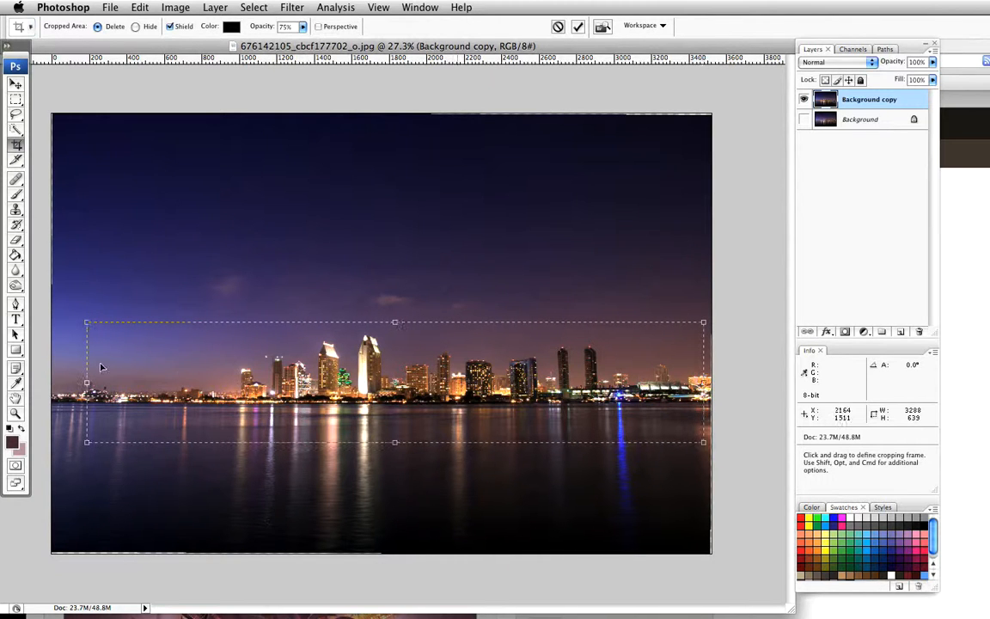
left_click_drag(87, 382, 72, 384)
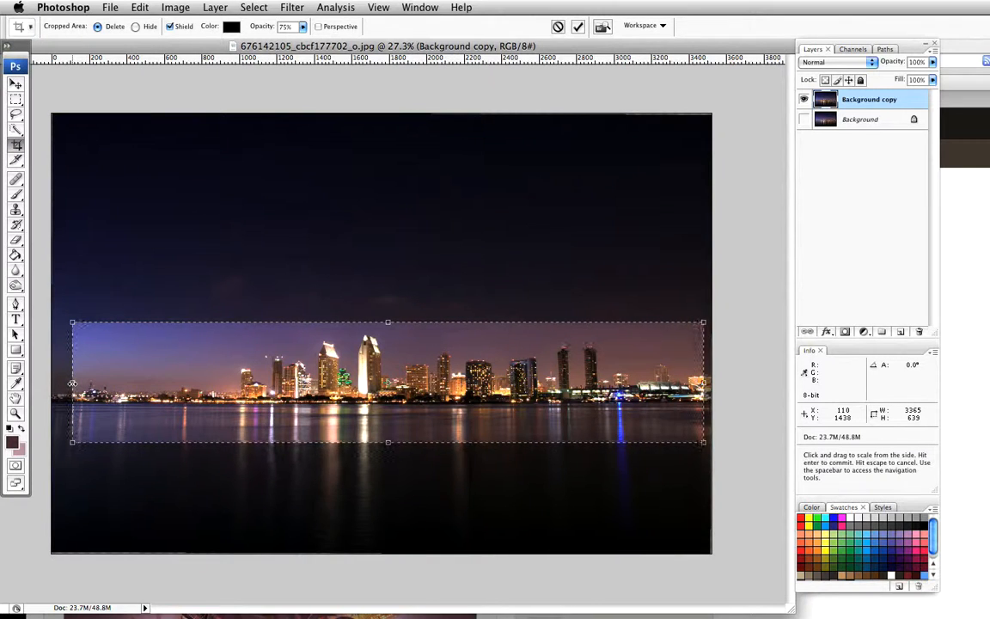
key("Return")
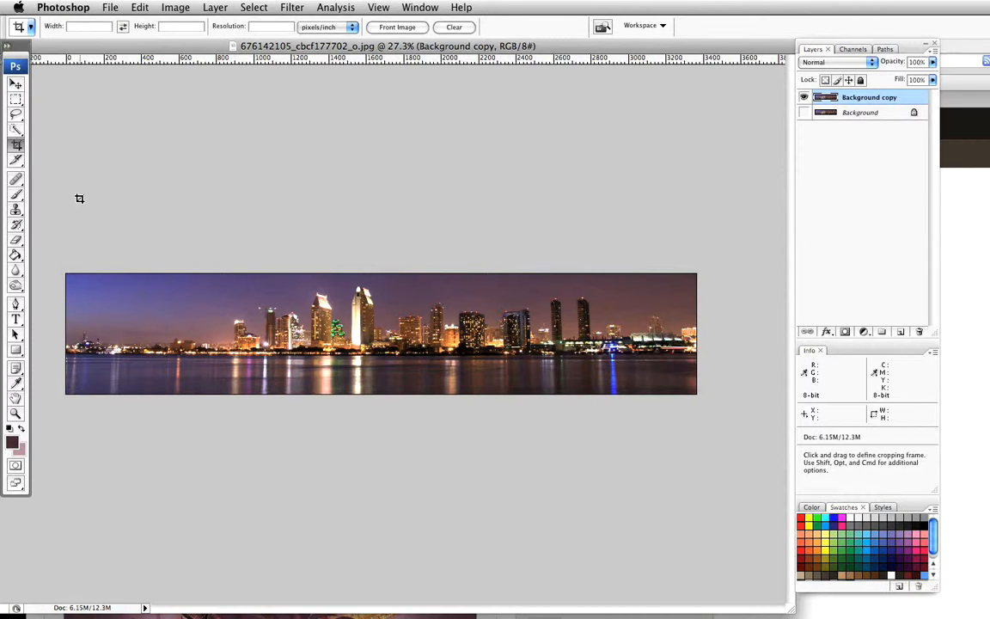
Step: Lighten the sky at both ends of the panorama using the Dodge Tool with a 400 px brush, Midtones range and 50% exposure
left_click(16, 285)
left_click(17, 286)
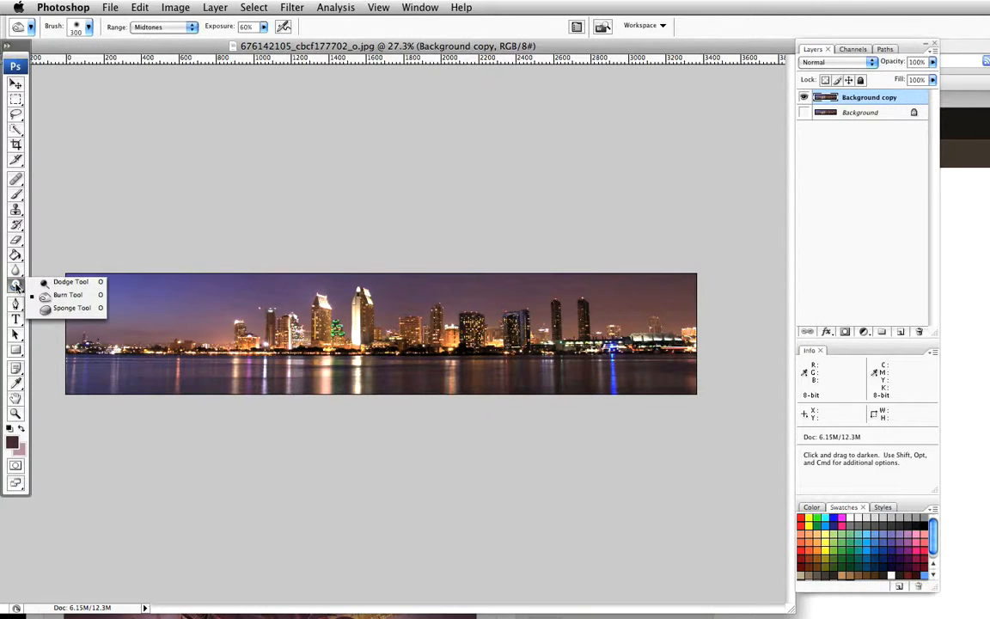
left_click(52, 282)
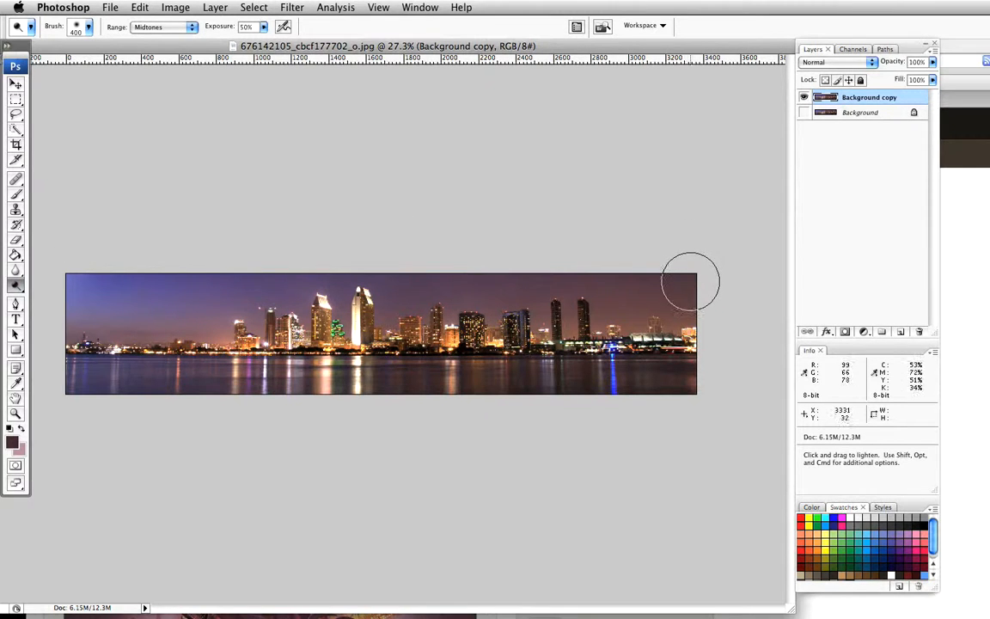
mouse_move(691, 275)
left_mouse_down()
mouse_move(696, 260)
mouse_move(703, 306)
mouse_move(689, 272)
mouse_move(636, 259)
mouse_move(683, 270)
mouse_move(456, 267)
mouse_move(706, 270)
mouse_move(696, 302)
mouse_move(694, 289)
left_mouse_up()
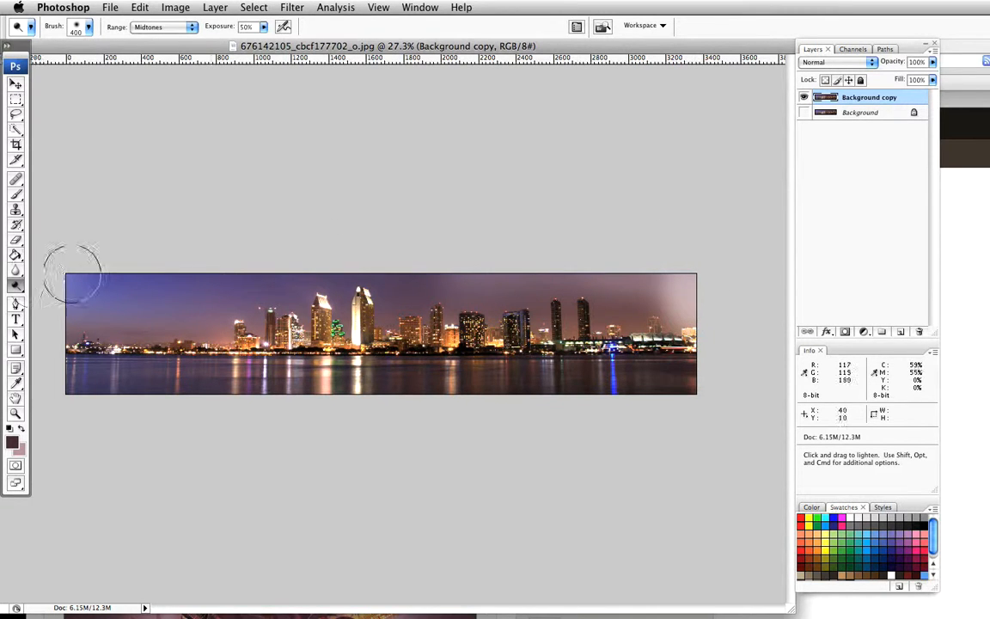
mouse_move(75, 284)
left_mouse_down()
mouse_move(61, 345)
mouse_move(69, 282)
left_mouse_up()
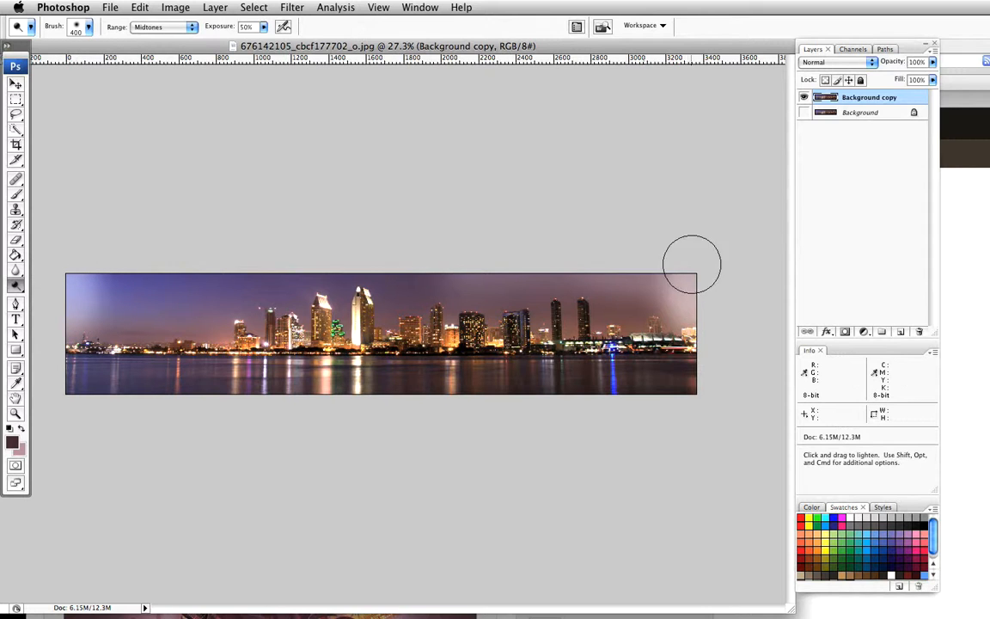
mouse_move(698, 278)
left_mouse_down()
mouse_move(696, 309)
mouse_move(687, 288)
left_mouse_up()
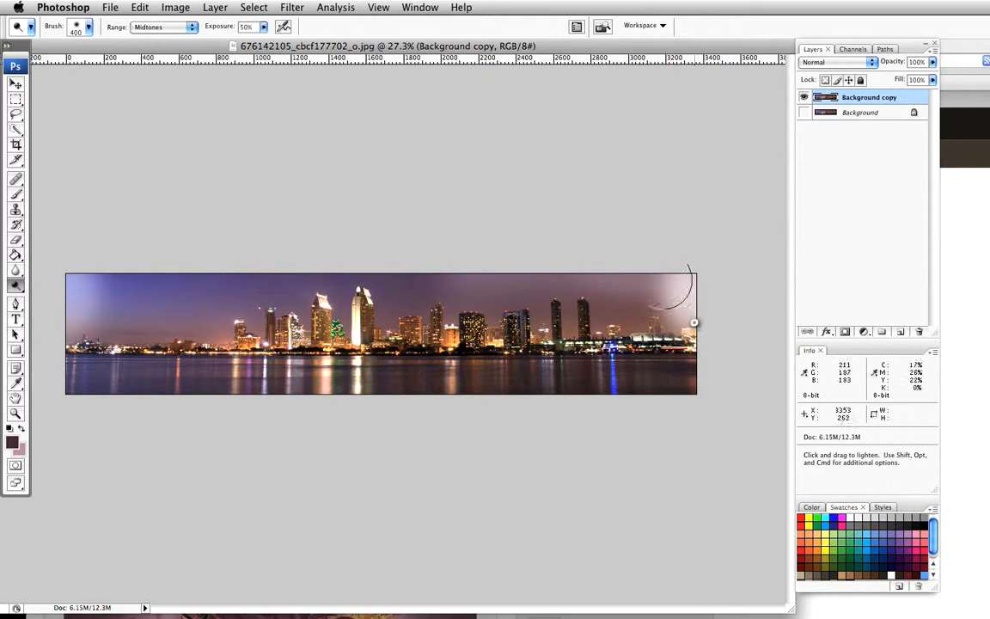
mouse_move(68, 278)
left_mouse_down()
mouse_move(67, 332)
mouse_move(64, 258)
left_mouse_up()
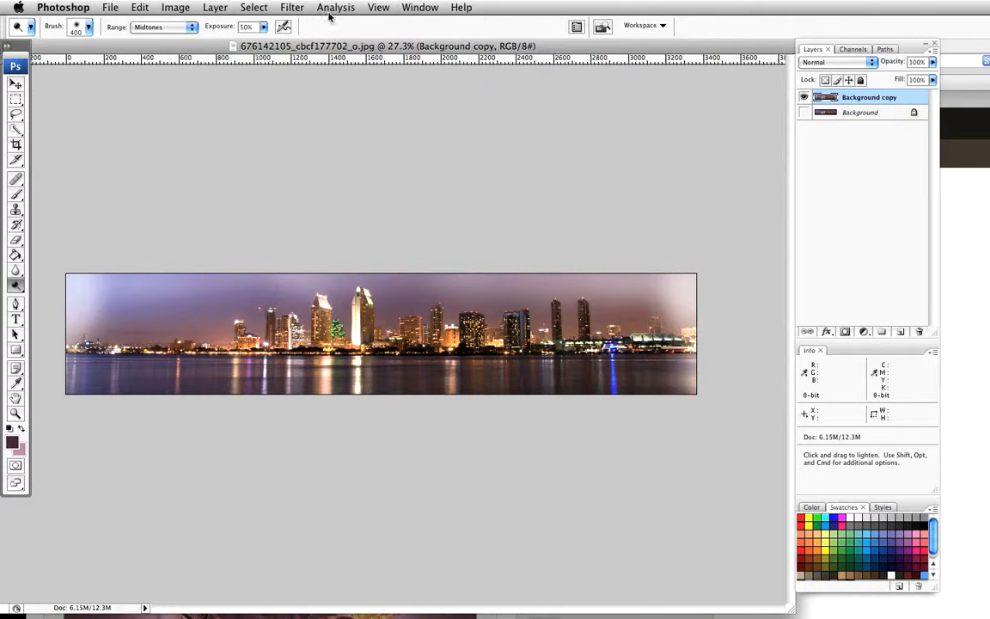
Step: Offset the Background copy layer horizontally by +1888 pixels and vertically by 0, with undefined areas set to Wrap Around
left_click(292, 7)
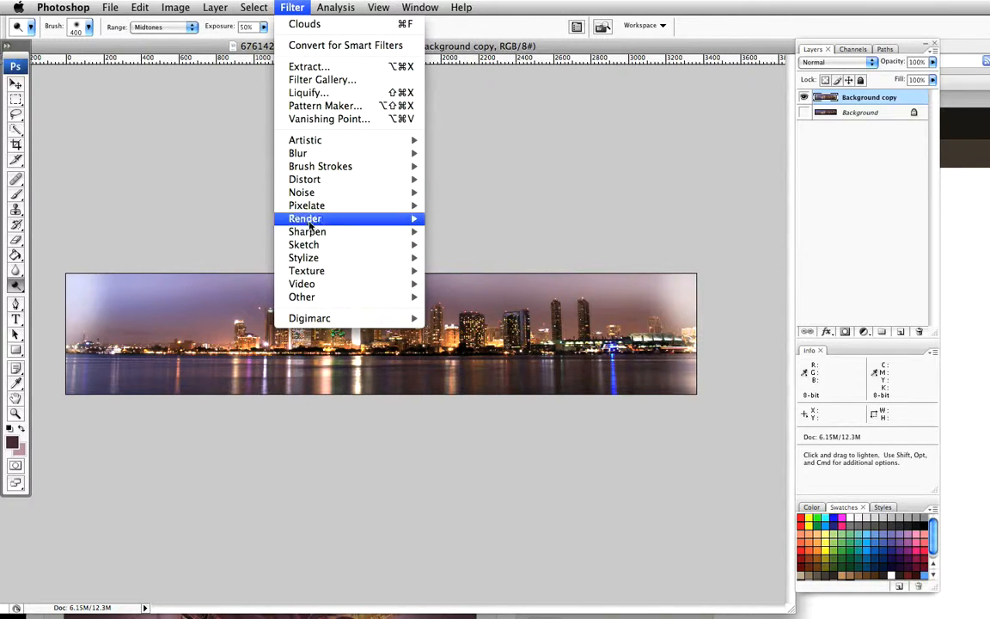
mouse_move(375, 298)
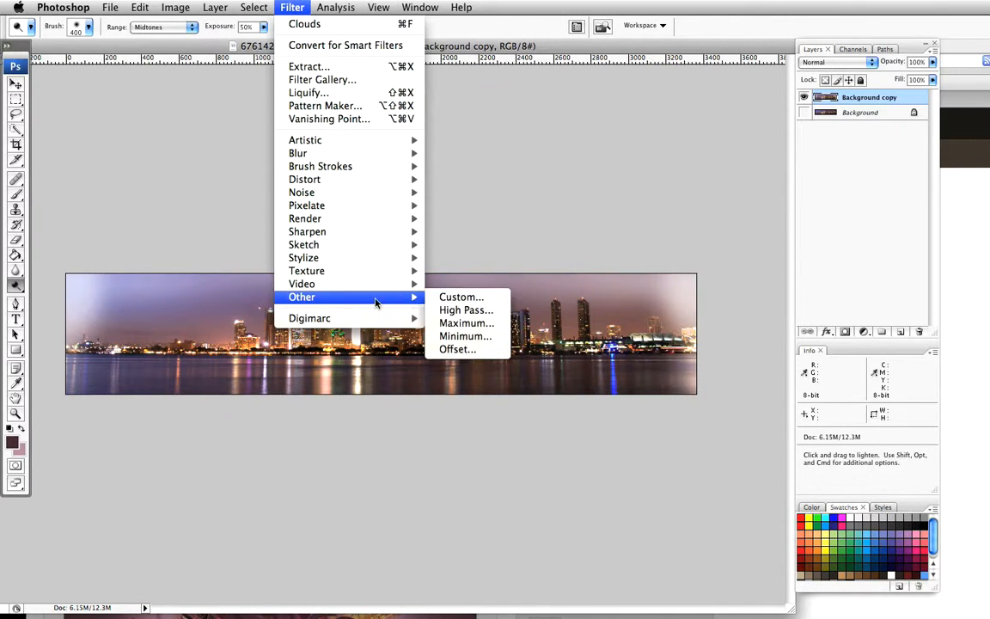
left_click(476, 349)
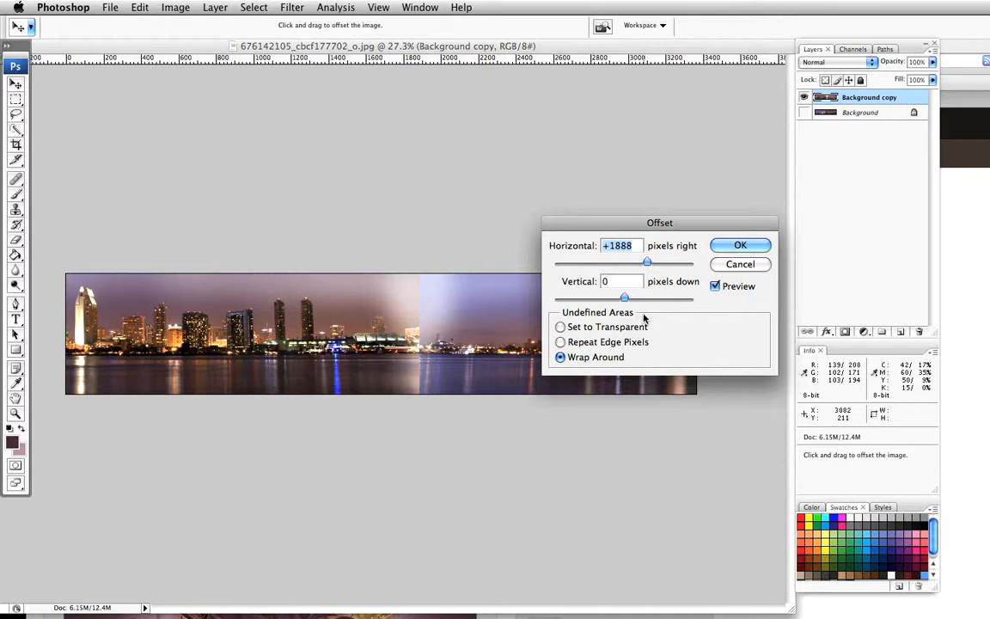
left_click(722, 246)
key("o")
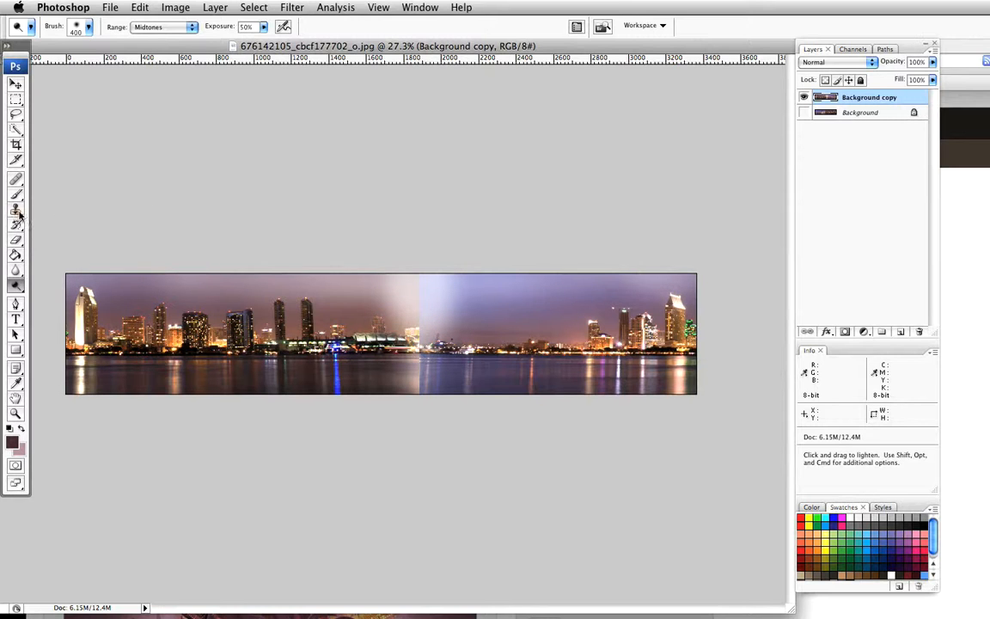
Step: Heal the sky seam in the middle of the panorama with an 80 px Healing Brush, sampling from the adjacent sky
left_click(19, 183)
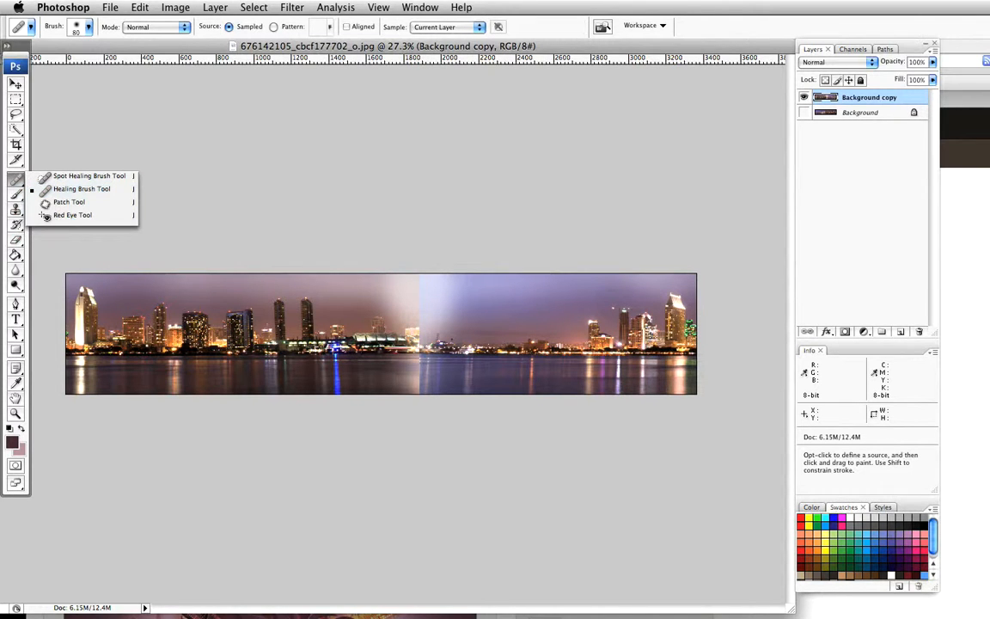
left_click(21, 180)
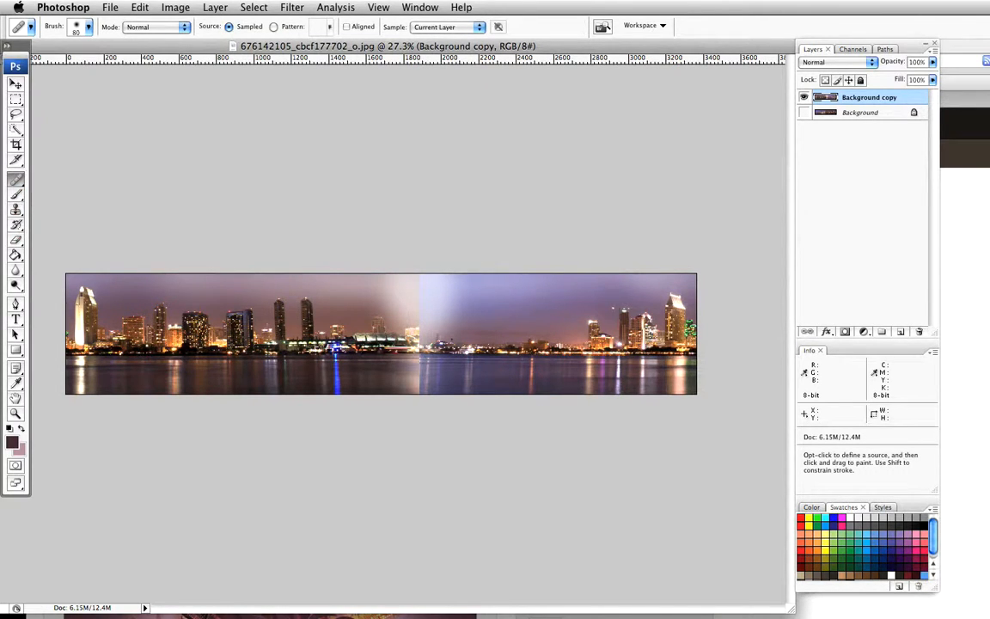
scroll(381, 333, "up", 11)
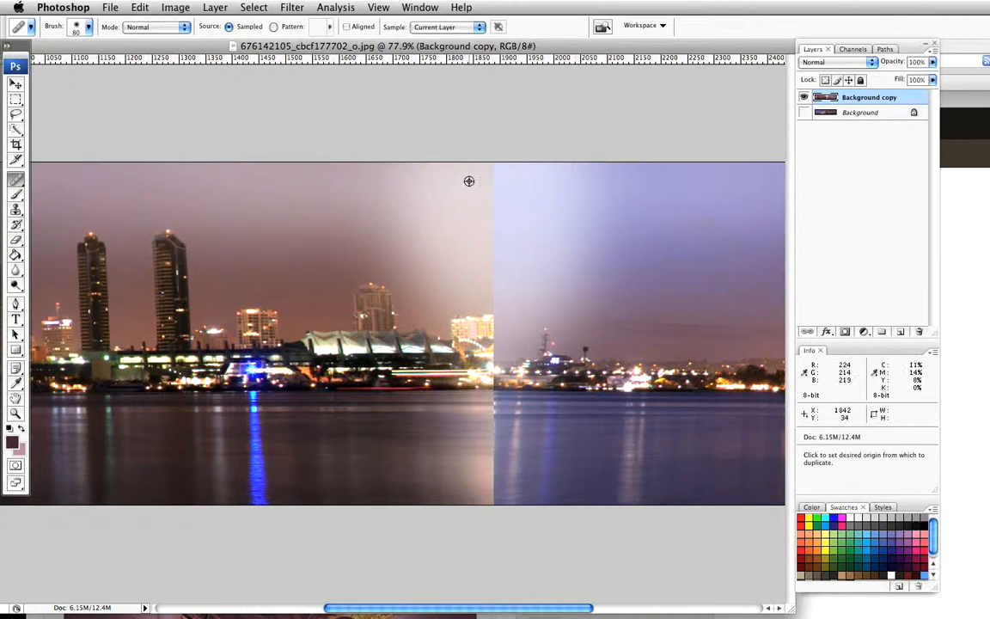
left_click(510, 168, "alt")
left_click_drag(487, 168, 492, 250)
left_click(491, 220)
left_click(477, 240, "alt")
left_click(518, 247, "alt")
left_click(494, 282, "alt")
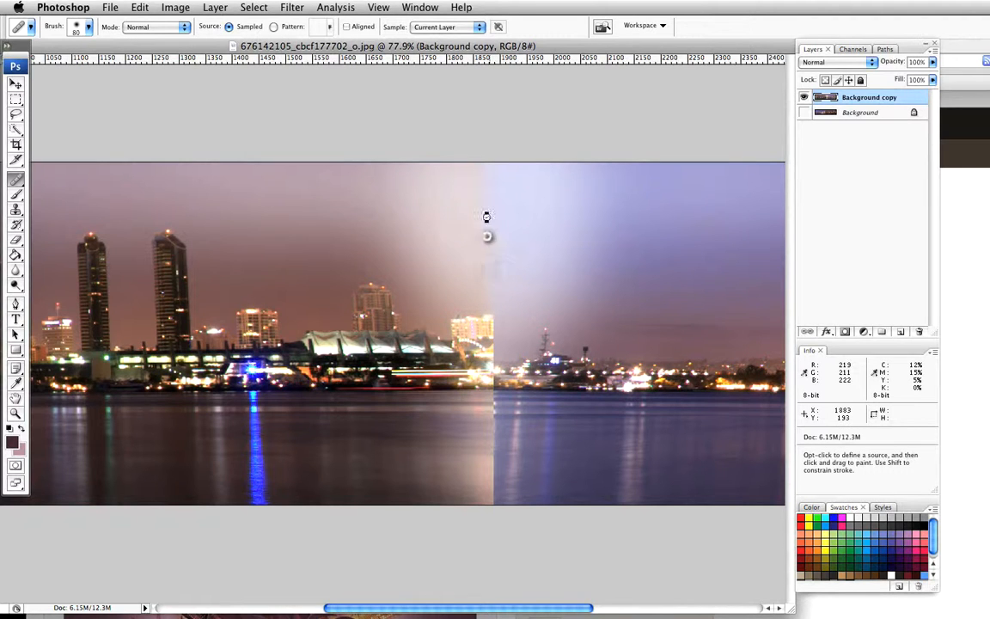
left_click_drag(486, 212, 488, 171)
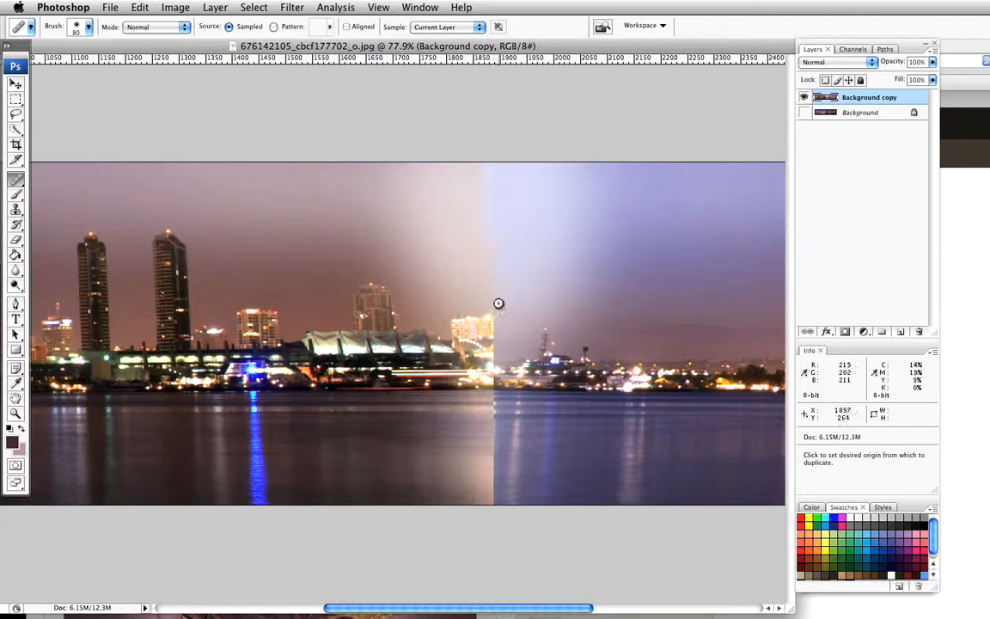
left_click(498, 303, "alt")
left_click(503, 288, "alt")
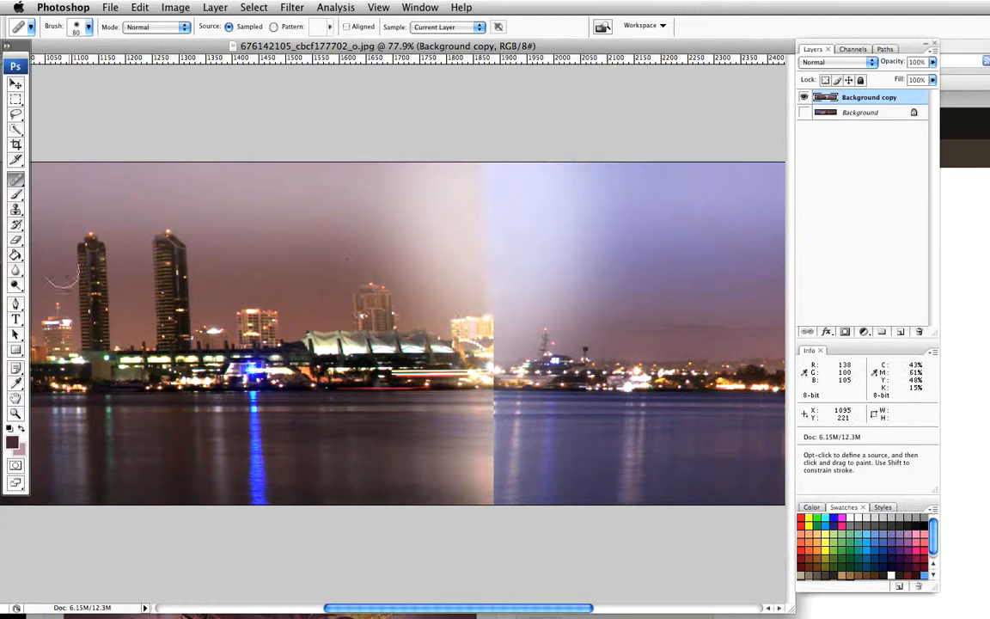
Step: Soften the seam across the buildings and the water with the Blur Tool, using a 50 px brush at 50% strength
left_click(17, 180)
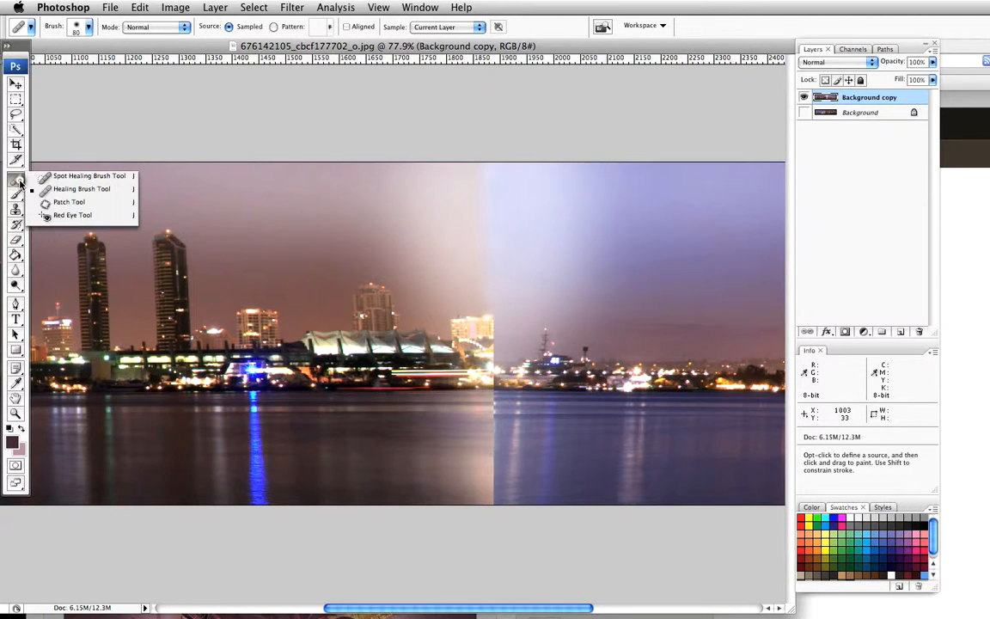
left_click(16, 288)
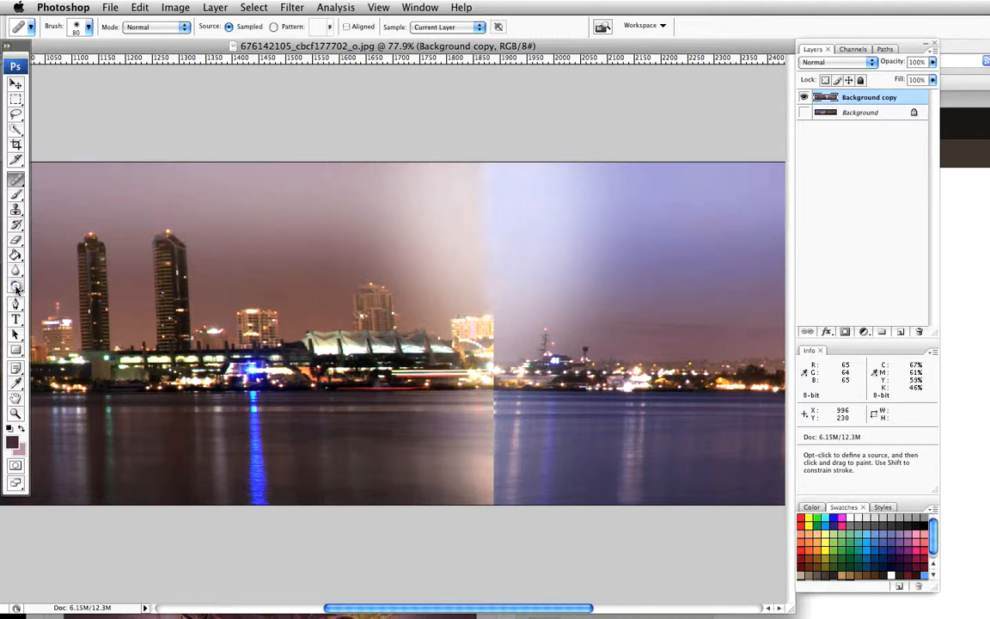
left_click(19, 273)
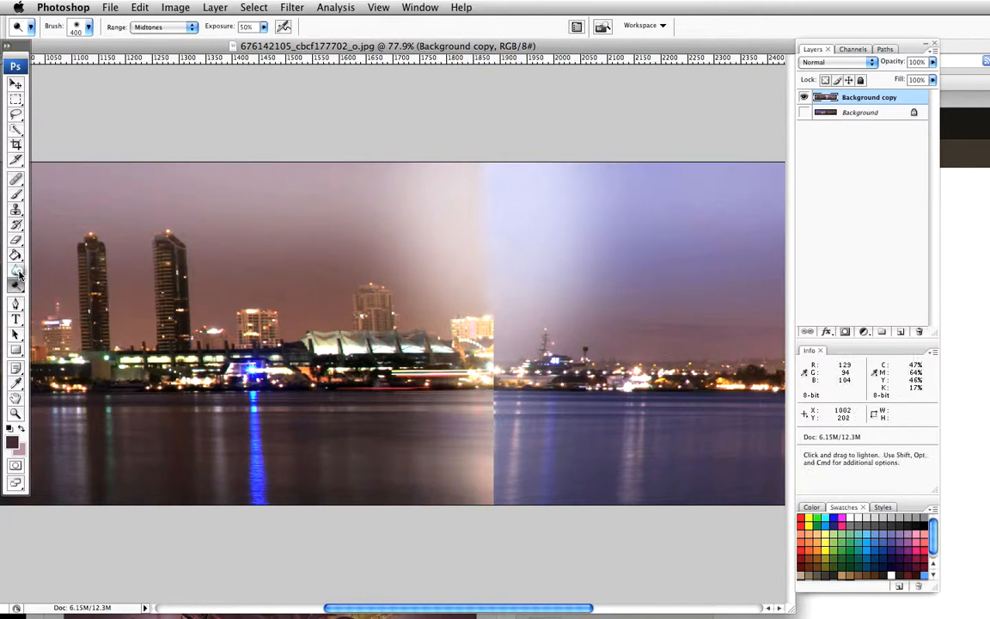
left_click_drag(19, 273, 48, 268)
left_click_drag(461, 322, 492, 324)
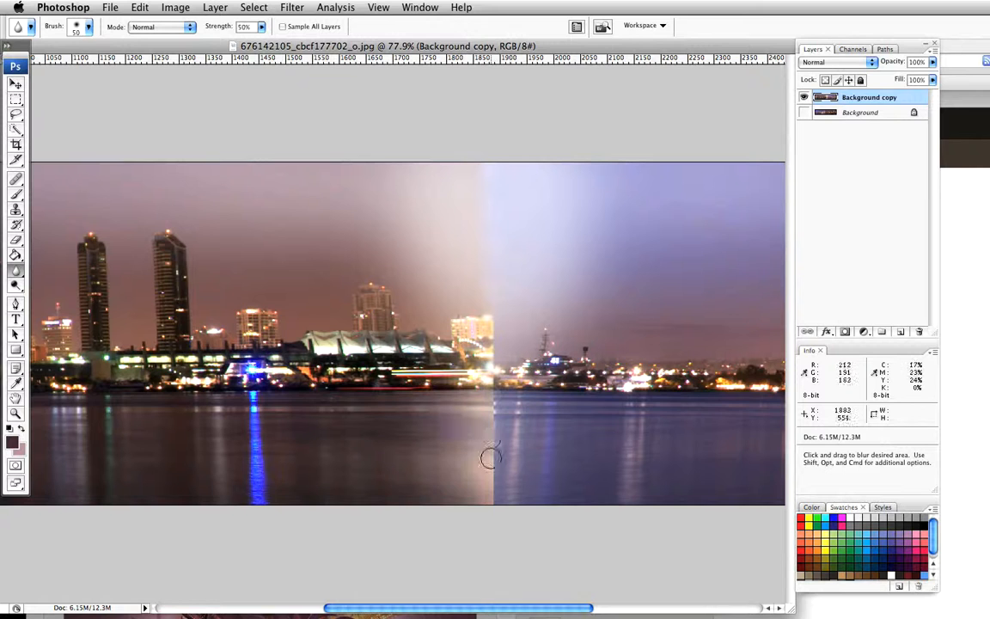
mouse_move(491, 499)
left_mouse_down()
mouse_move(492, 396)
mouse_move(498, 417)
mouse_move(483, 460)
mouse_move(498, 500)
mouse_move(494, 393)
mouse_move(485, 396)
mouse_move(497, 398)
mouse_move(483, 426)
mouse_move(497, 440)
mouse_move(487, 444)
mouse_move(494, 455)
mouse_move(488, 499)
mouse_move(472, 466)
mouse_move(484, 446)
mouse_move(495, 453)
mouse_move(490, 404)
mouse_move(475, 395)
mouse_move(491, 407)
mouse_move(477, 413)
mouse_move(484, 420)
mouse_move(469, 419)
mouse_move(475, 402)
mouse_move(481, 499)
mouse_move(486, 399)
left_mouse_up()
scroll(487, 498, "right", 1)
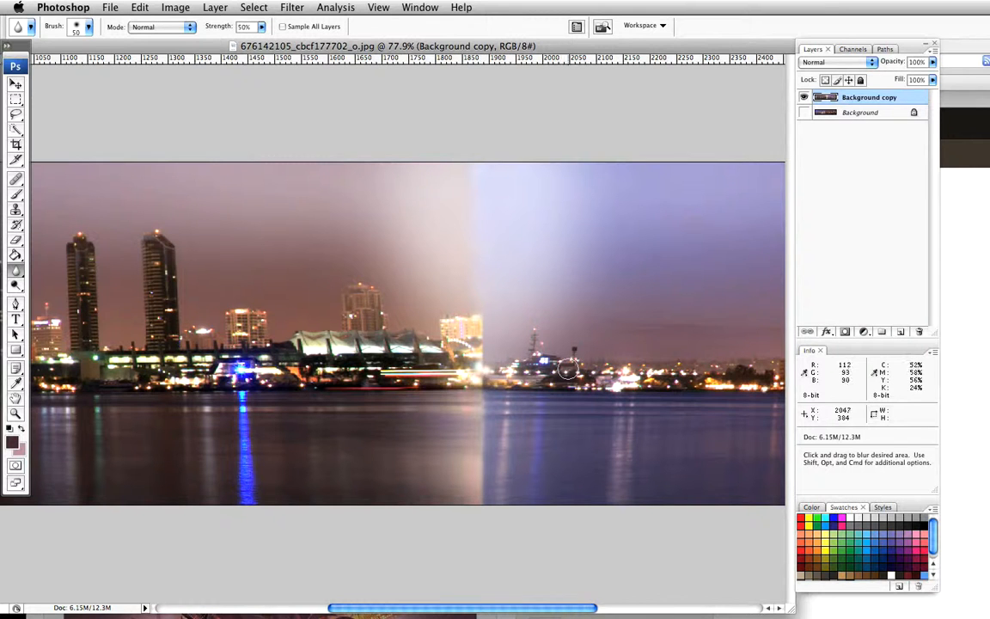
Step: Resize the image to a square of 1000 by 1000 pixels, leaving its proportions unconstrained
left_click(180, 8)
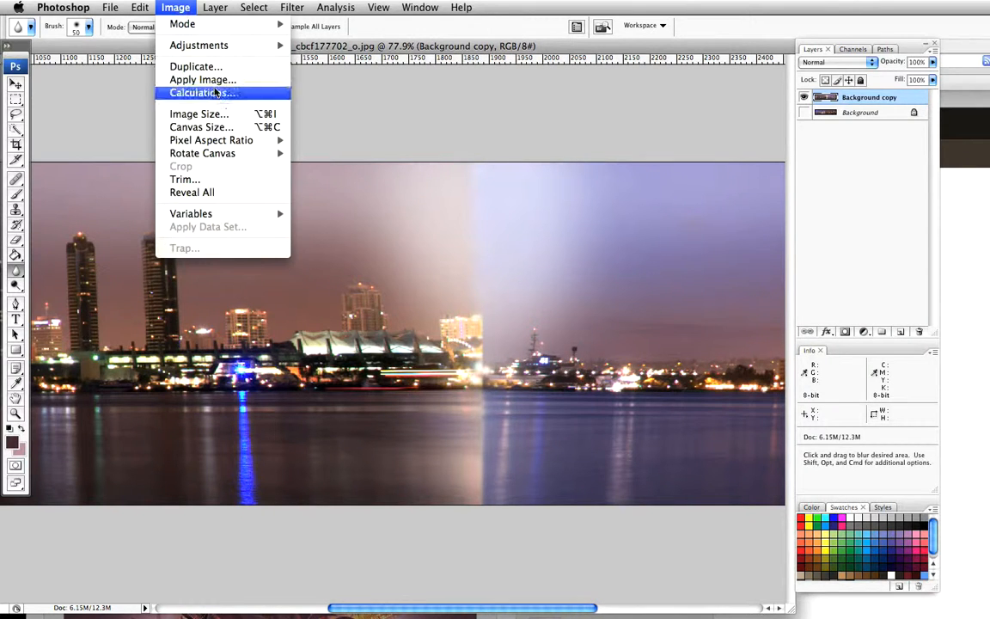
left_click(211, 114)
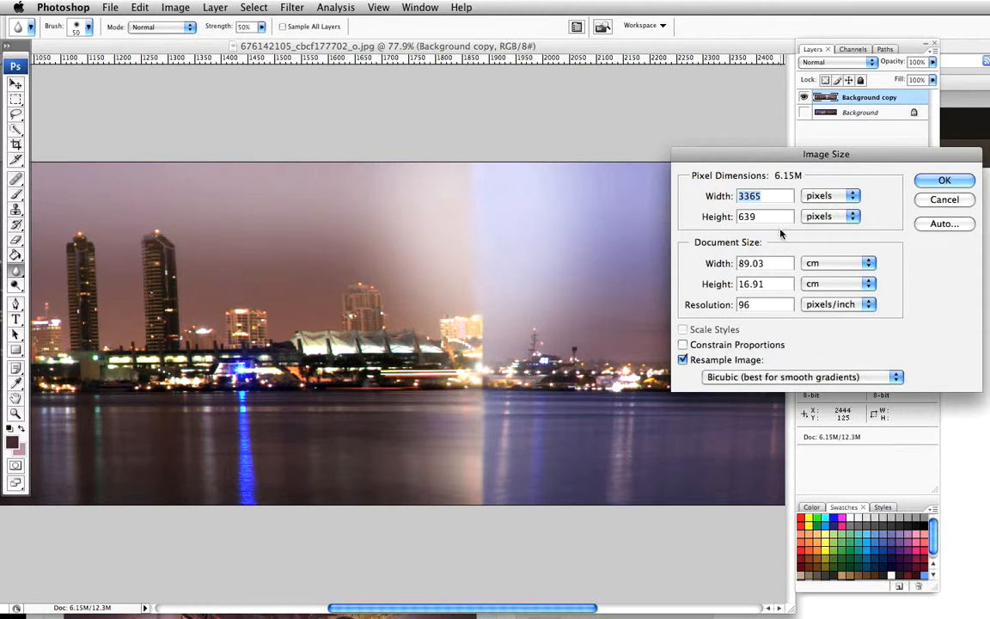
type("1000")
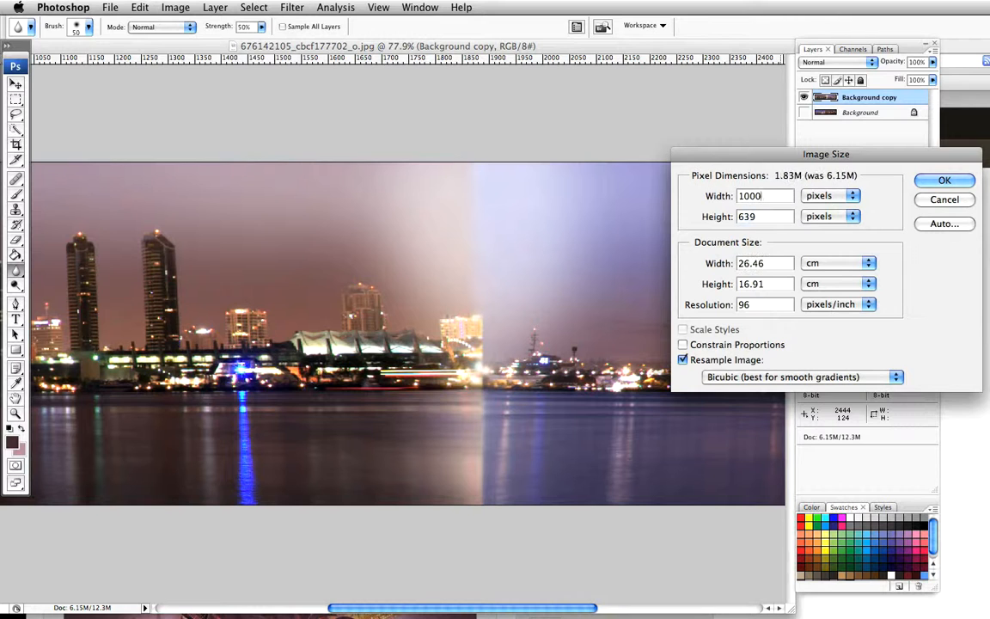
key("Tab")
type("1000")
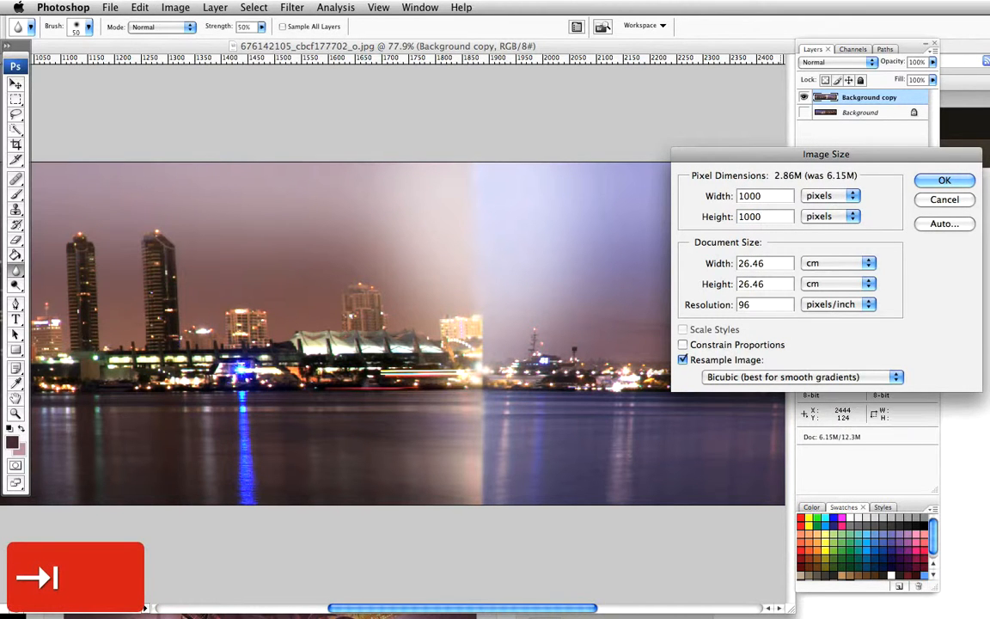
left_click(945, 180)
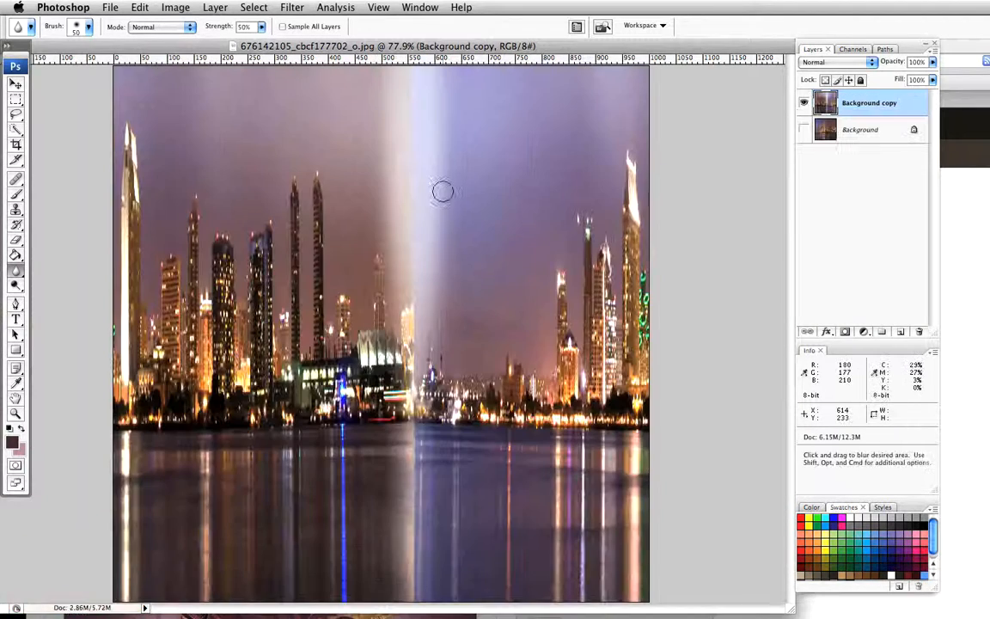
Step: Rotate the entire canvas by 180° so the skyline is upside down
left_click(179, 9)
mouse_move(215, 156)
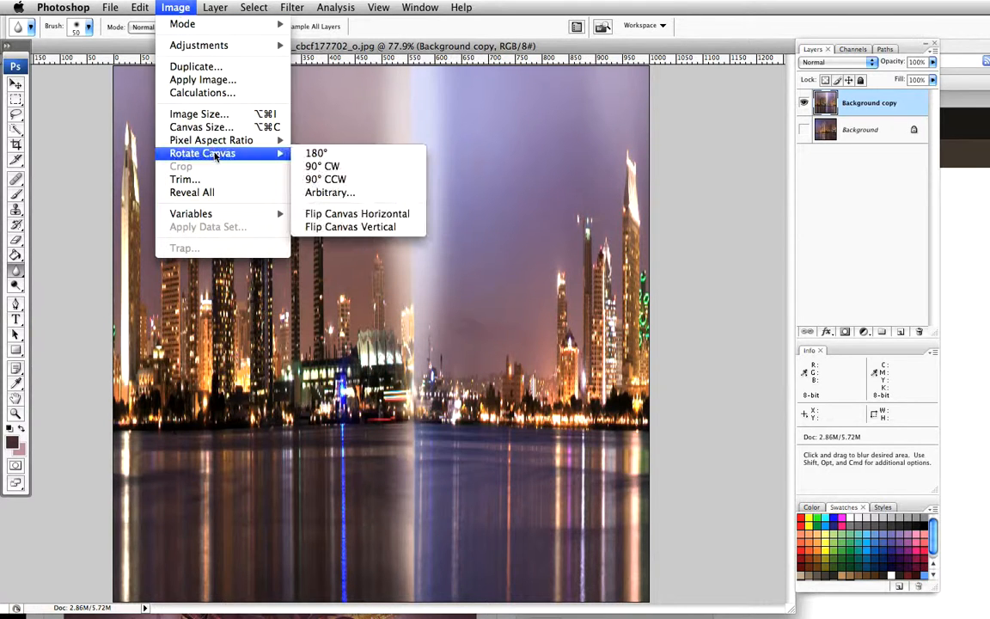
left_click(316, 153)
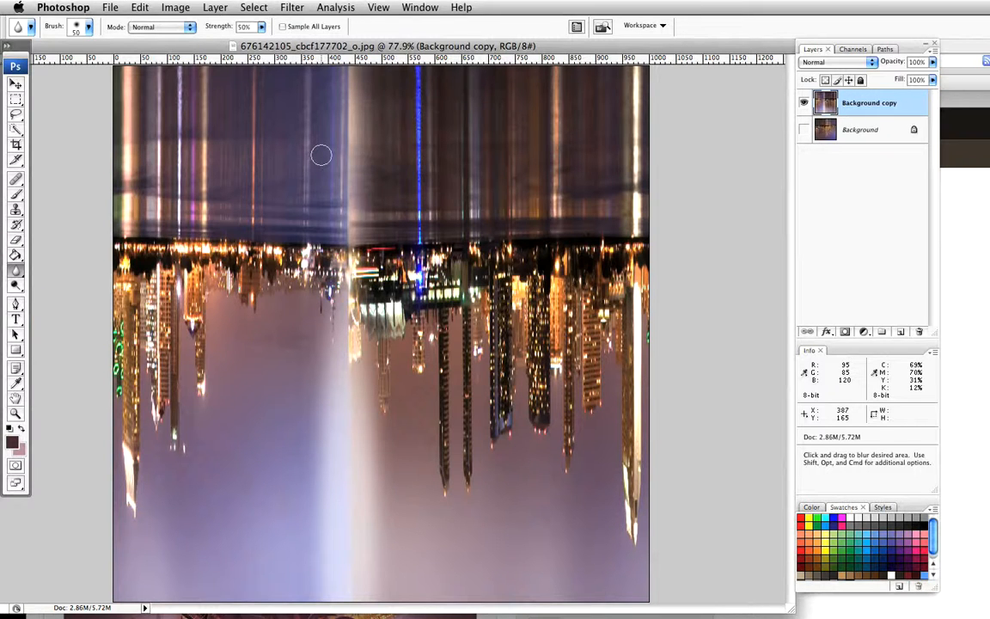
Step: Apply the Polar Coordinates filter to the Background copy layer with Rectangular to Polar, previewing it at 20%
left_click(289, 8)
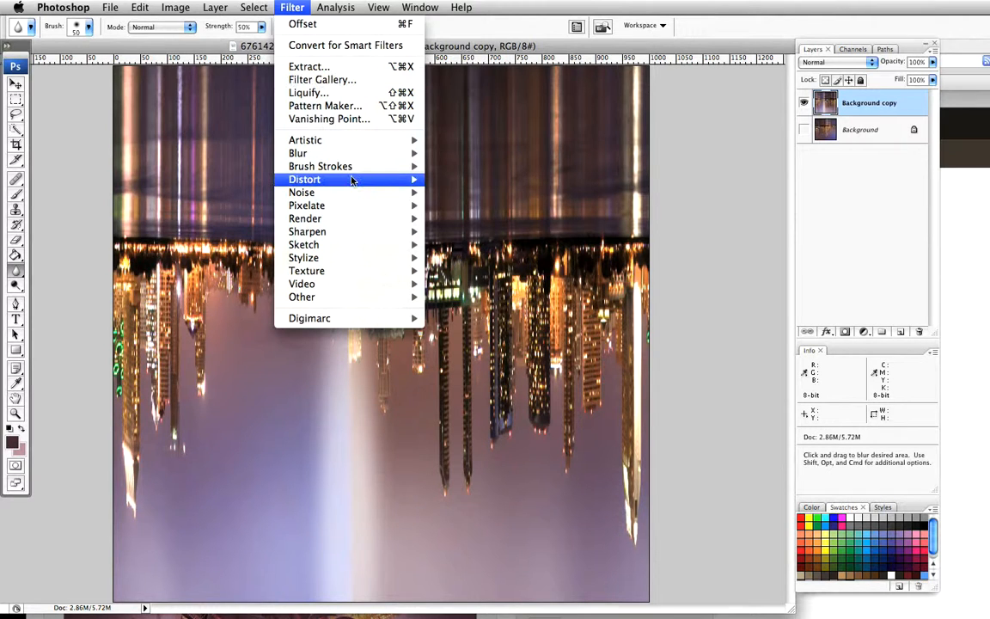
mouse_move(360, 180)
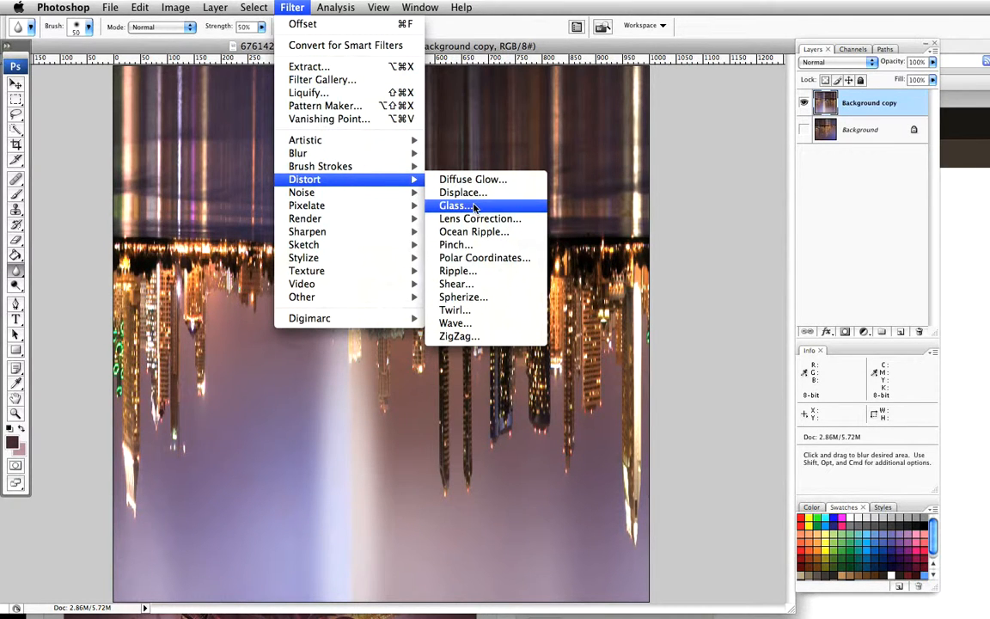
left_click(483, 259)
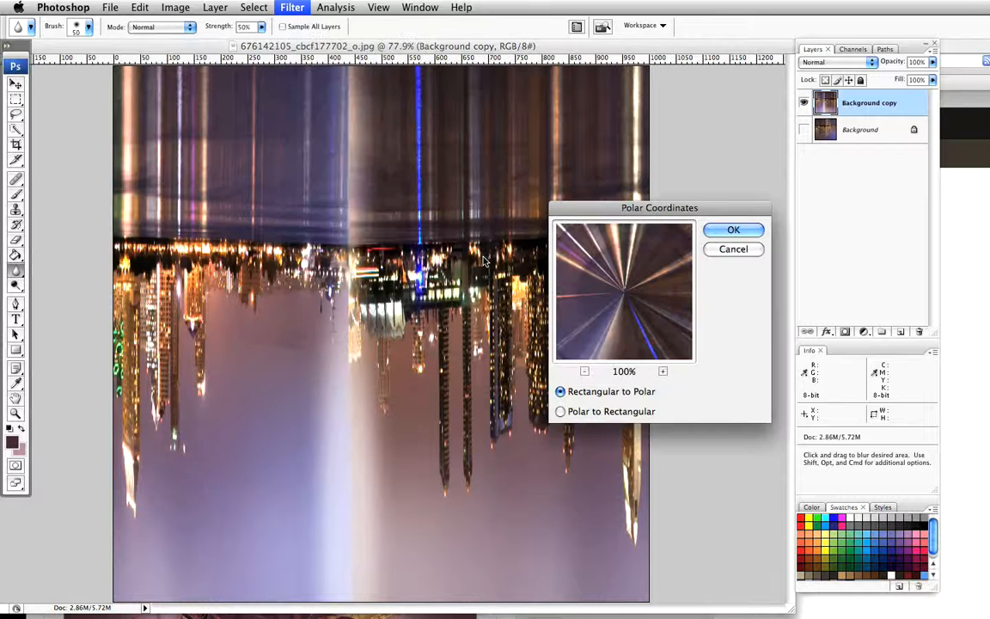
left_click(584, 371)
left_click(584, 371)
left_click(584, 371)
left_click(584, 372)
left_click(584, 371)
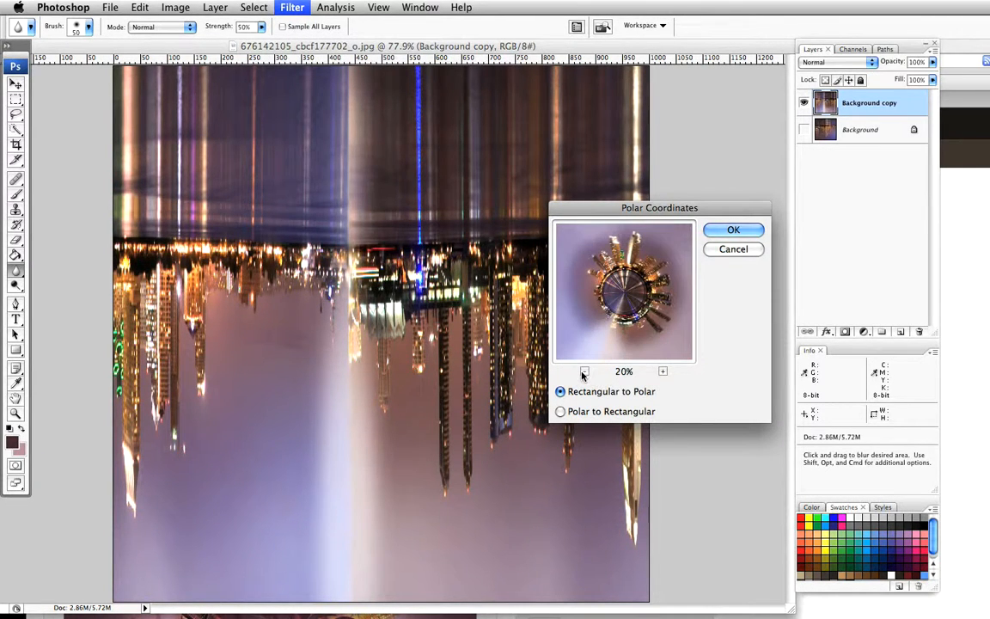
left_click(729, 232)
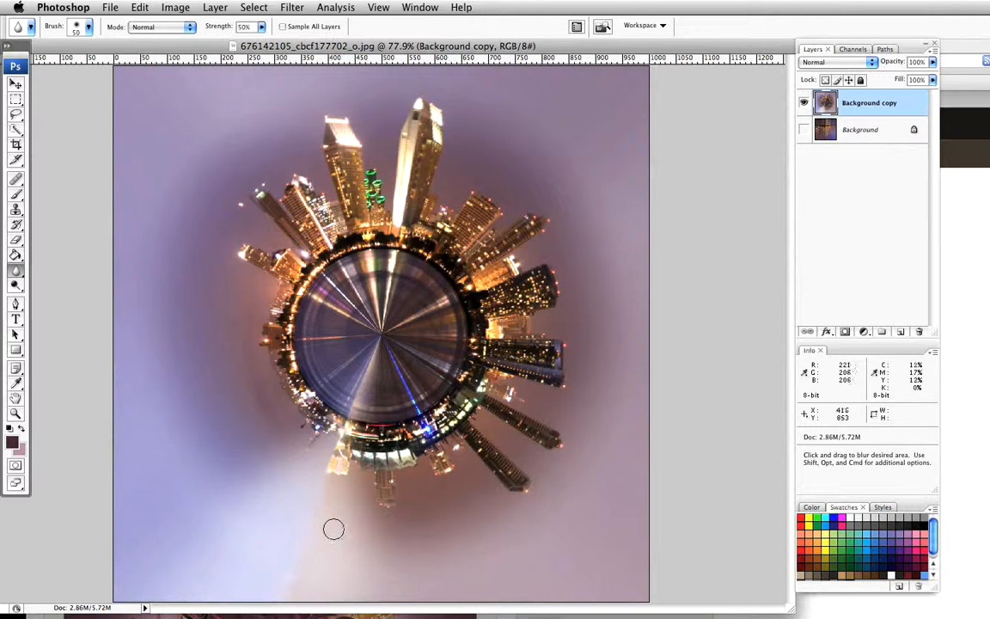
Step: Clone nearby sky over the light seam below the planet with the Clone Stamp Tool and a 60 px brush
left_click(15, 209)
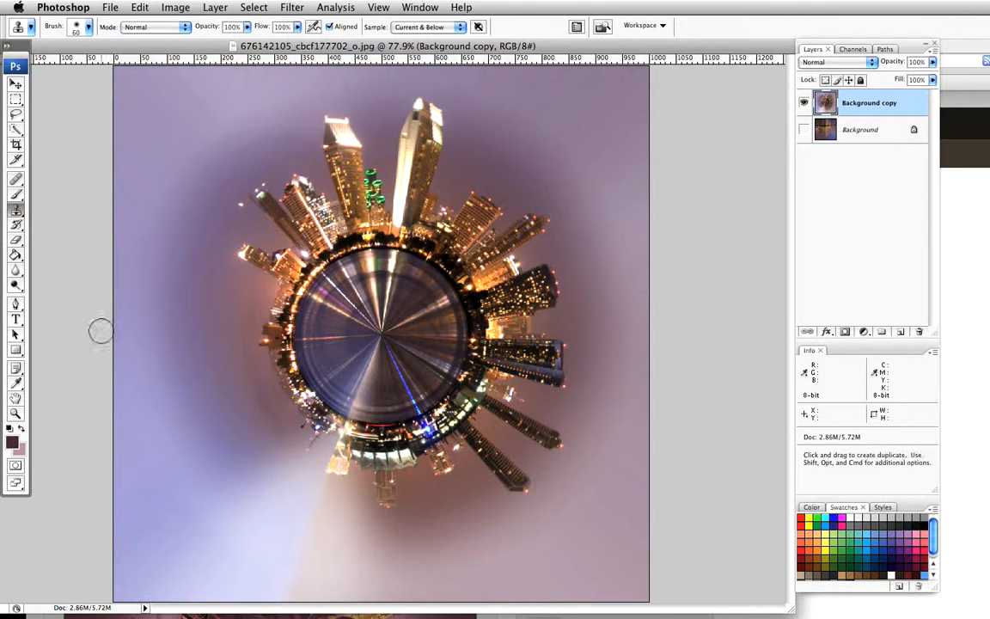
left_click(268, 510, "alt")
mouse_move(306, 513)
left_mouse_down()
mouse_move(311, 537)
mouse_move(290, 585)
mouse_move(327, 486)
mouse_move(330, 497)
left_mouse_up()
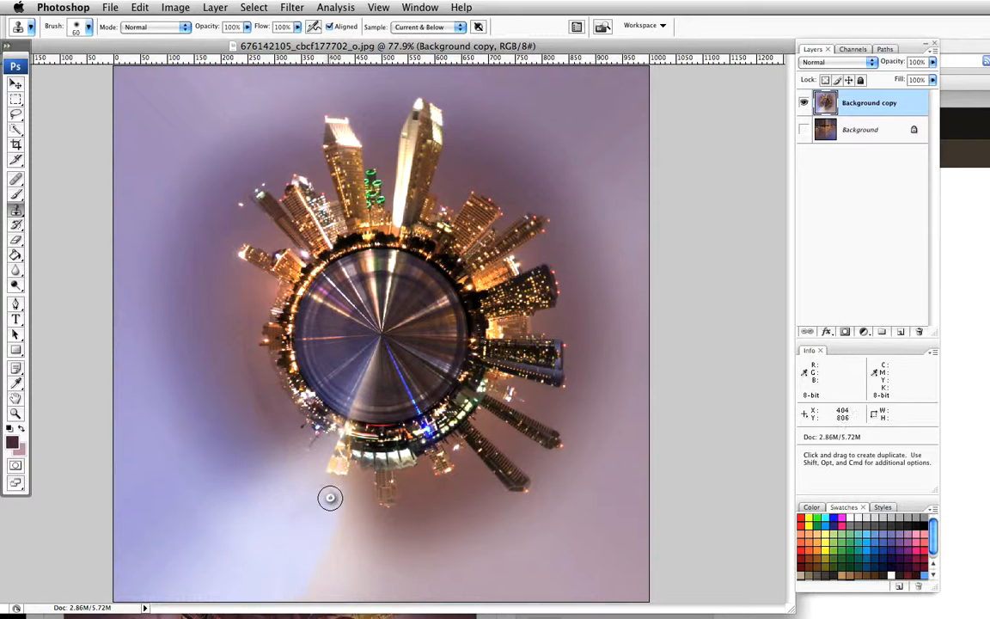
left_click(293, 589, "alt")
mouse_move(283, 600)
left_mouse_down()
mouse_move(299, 575)
mouse_move(299, 587)
mouse_move(333, 486)
left_mouse_up()
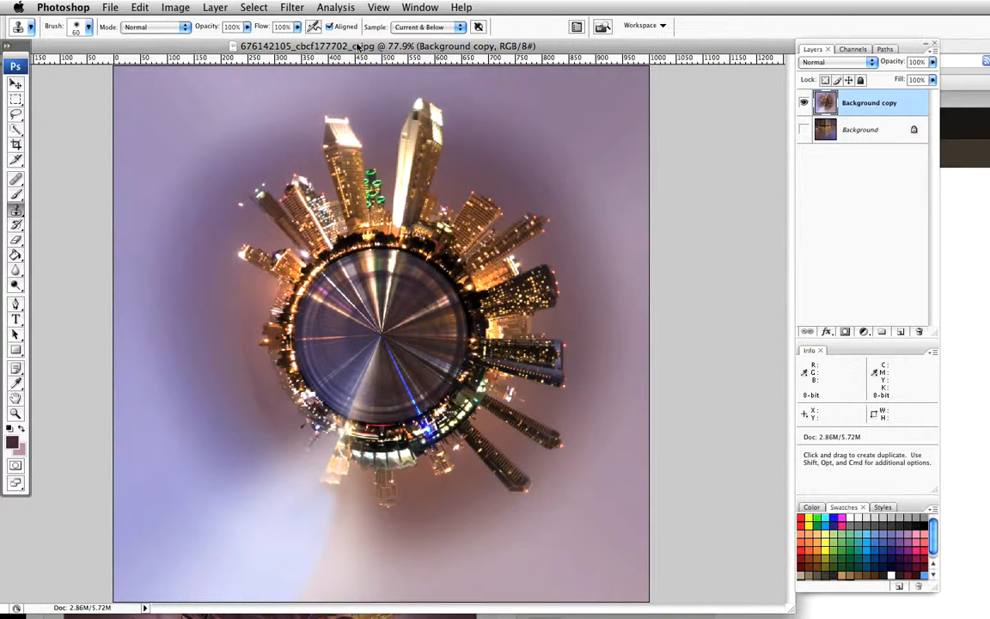
Step: Bloat the planet's centre with the Liquify filter, using brush size 600, density 100, pressure 100 and rate 54
left_click(293, 8)
left_click(316, 95)
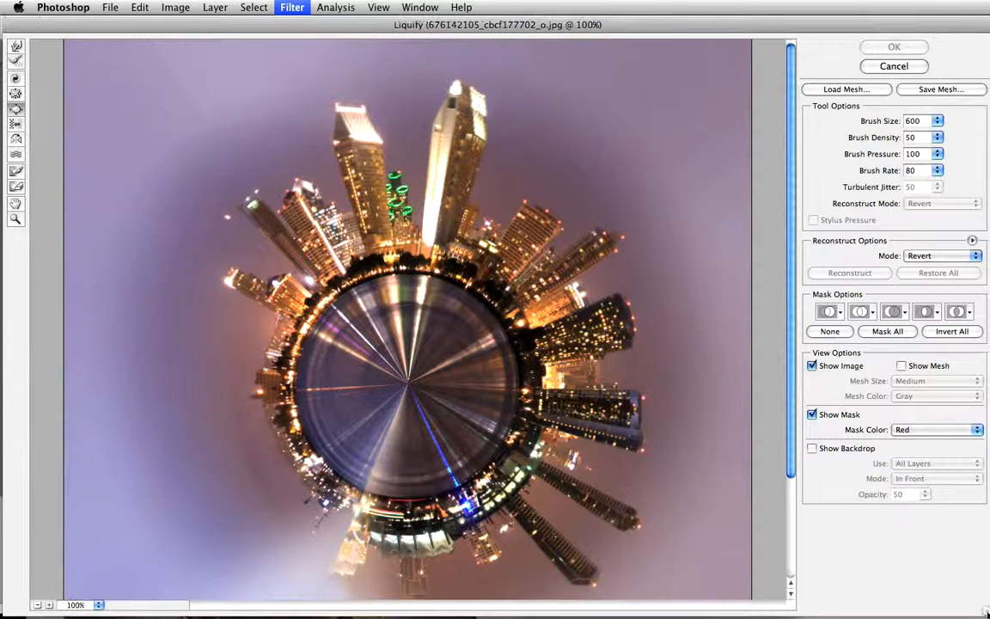
left_click_drag(986, 615, 981, 614)
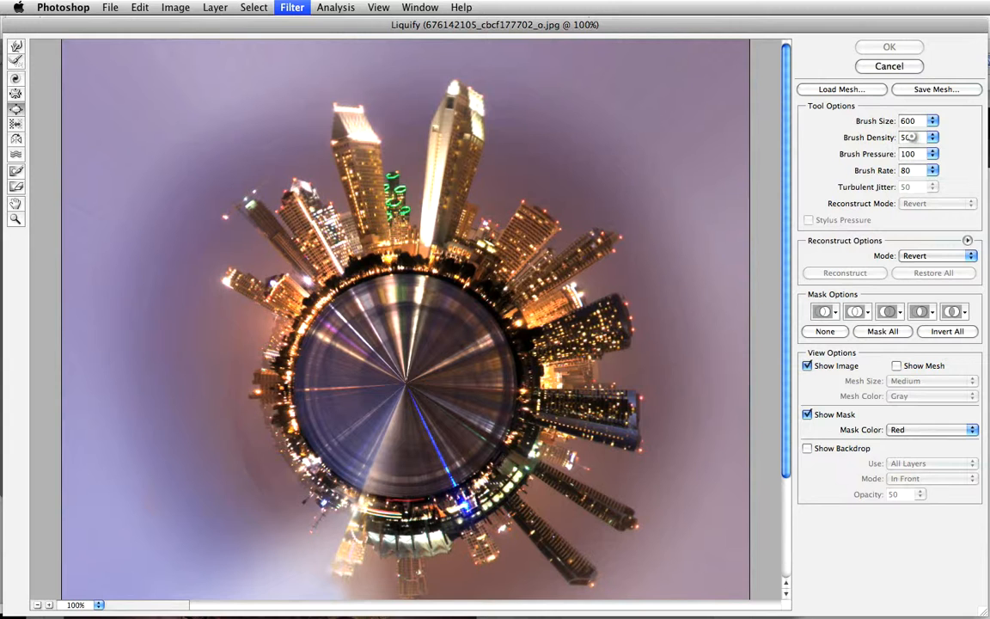
type("100")
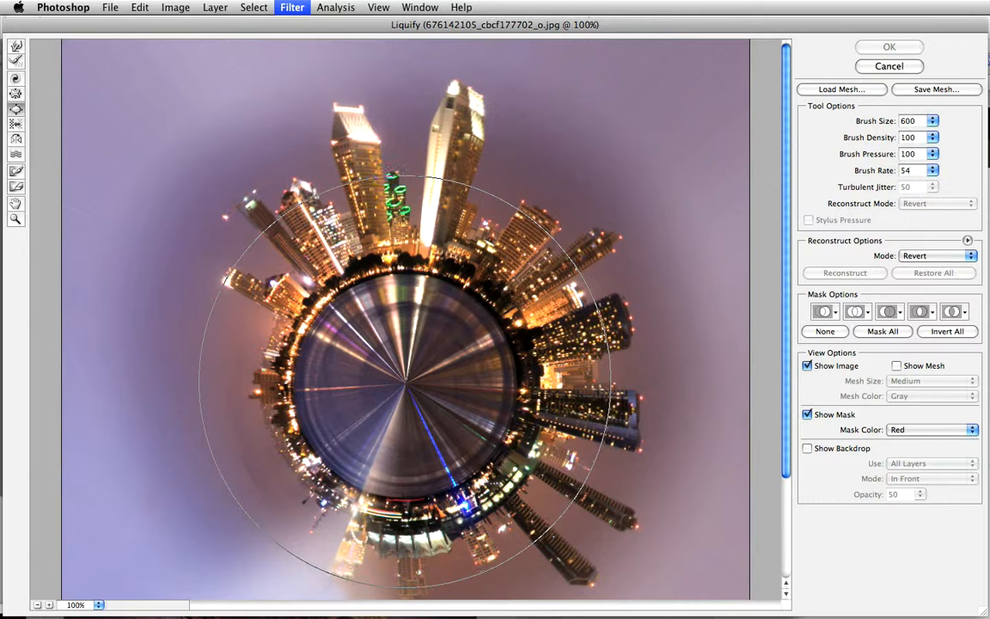
left_click_drag(405, 381, 405, 381)
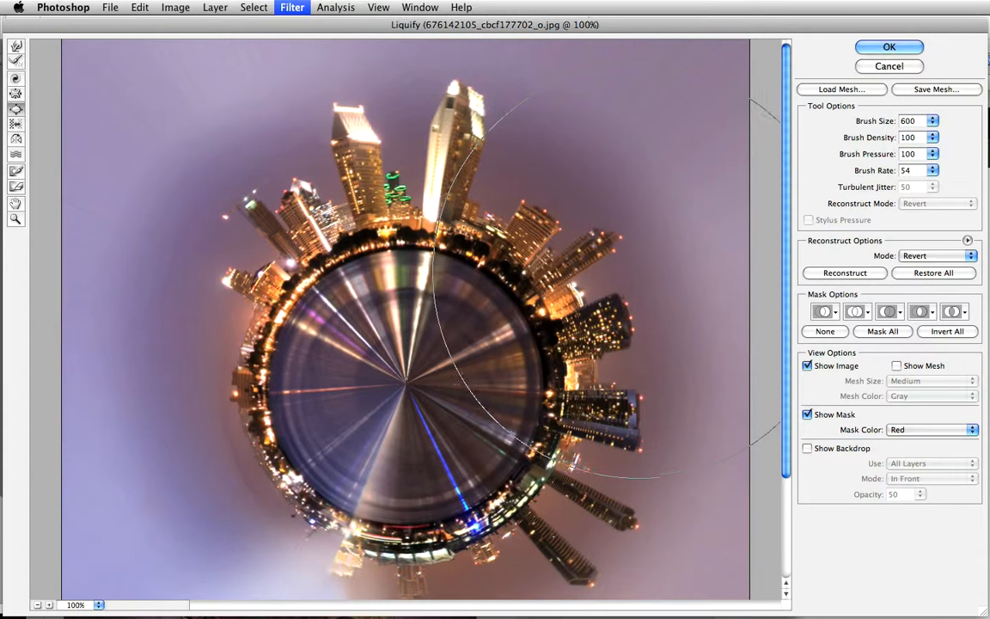
left_click(885, 47)
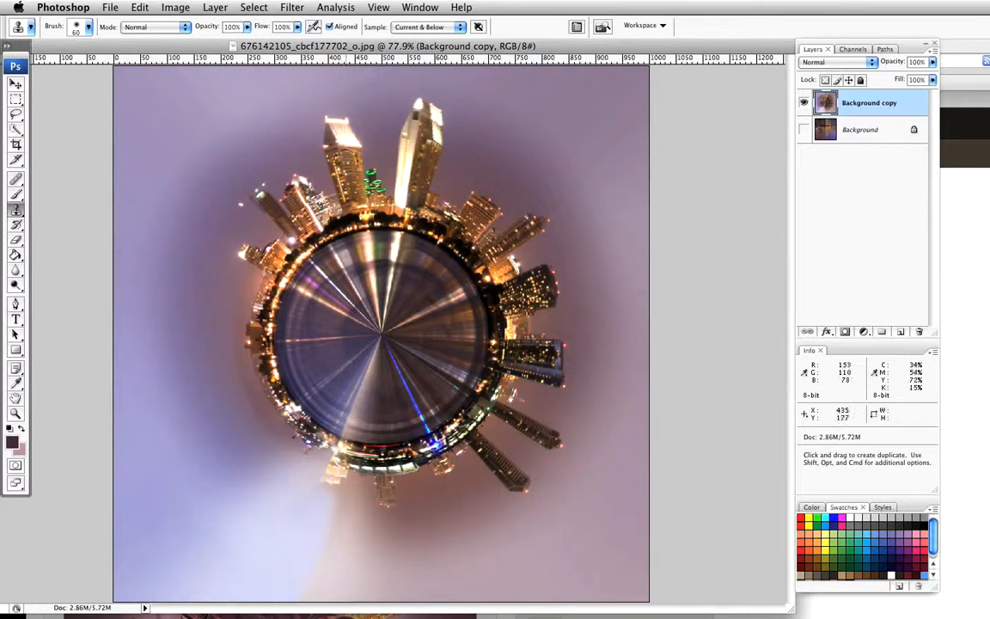
Step: Apply the Sharpen More filter to the Background copy layer
left_click(292, 6)
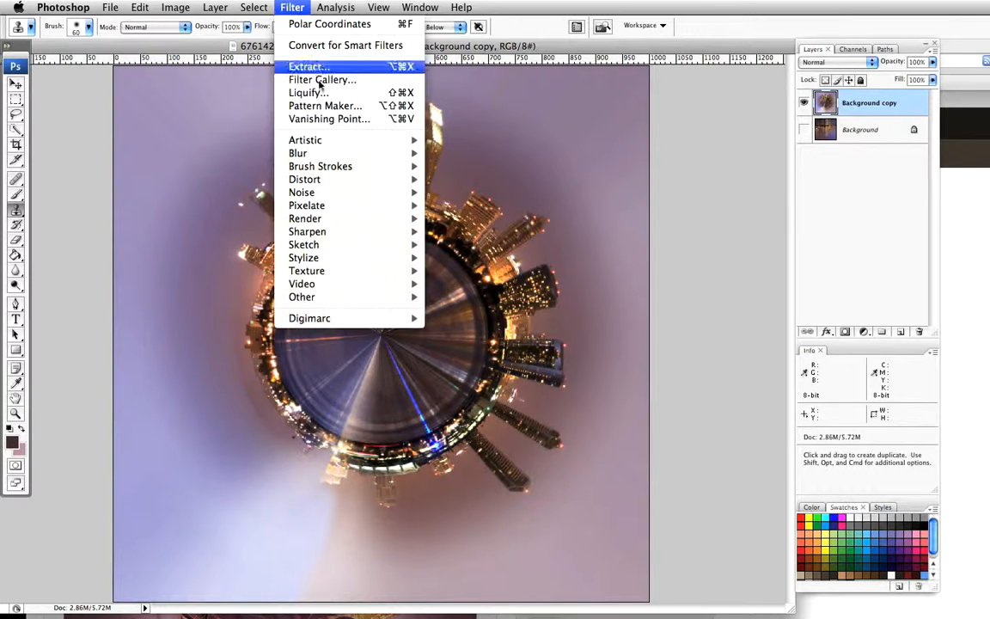
mouse_move(375, 233)
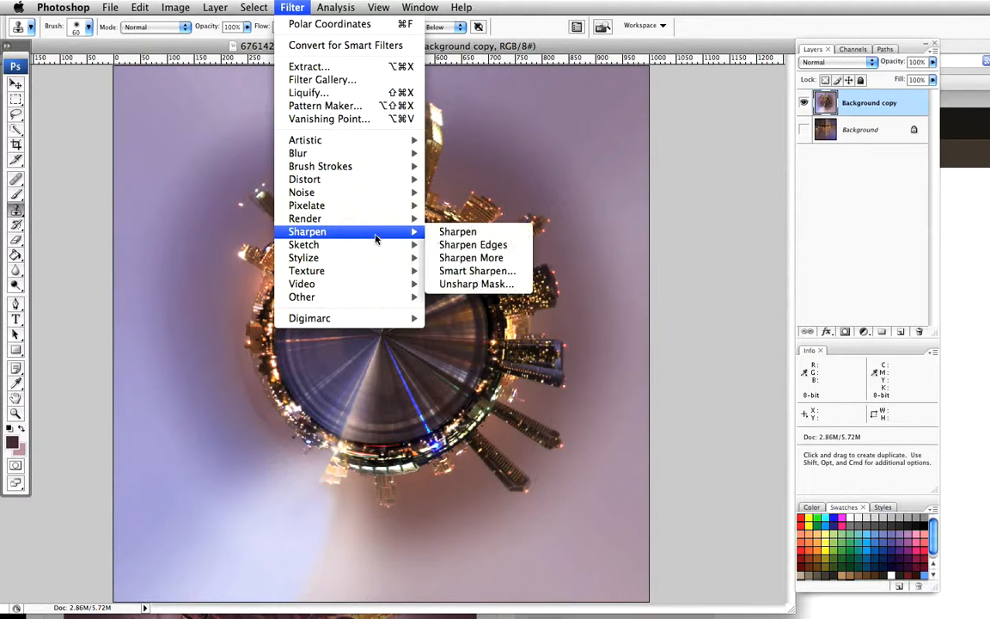
left_click(464, 258)
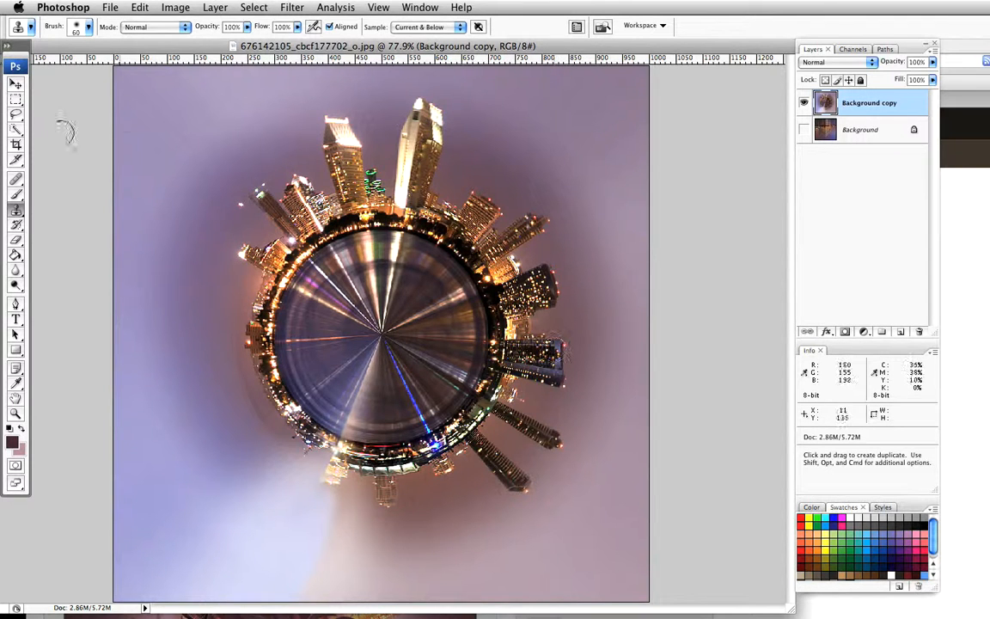
Step: Trace a closed Pen tool path around the planet, following the building tops loosely with a small margin of sky
left_click(15, 305)
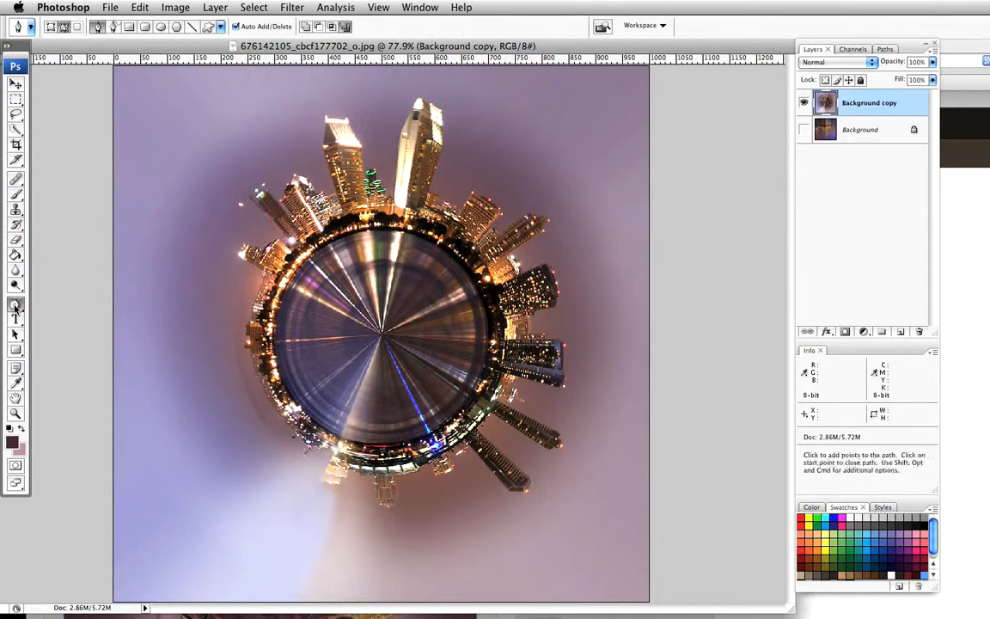
left_click_drag(224, 255, 228, 248)
left_click_drag(233, 242, 256, 169)
left_click(267, 165)
left_click(273, 166)
left_click(278, 168)
left_click(295, 165)
left_click(303, 163)
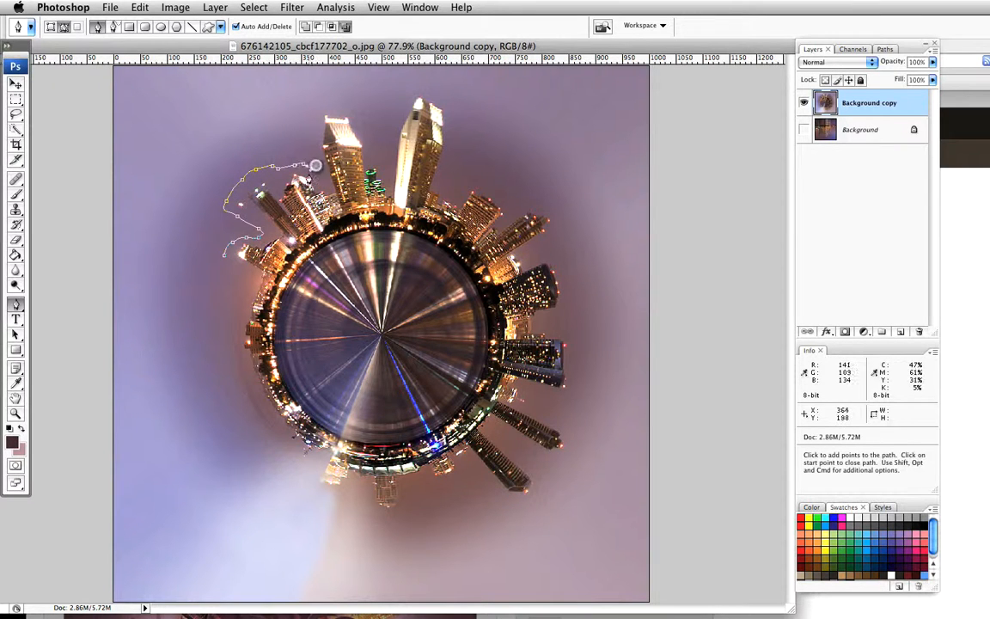
left_click(315, 150)
left_click_drag(311, 122, 350, 105)
left_click(323, 109)
left_click(362, 114)
left_click_drag(368, 142, 370, 152)
left_click(375, 151)
left_click(391, 132)
left_click_drag(403, 103, 409, 95)
left_click_drag(424, 91, 535, 203)
left_click(441, 94)
left_click(503, 195)
left_click(510, 204)
left_click(546, 204)
left_click_drag(551, 210, 537, 256)
left_click_drag(552, 257, 569, 398)
mouse_move(546, 397)
left_mouse_down()
mouse_move(531, 404)
mouse_move(540, 408)
left_mouse_up()
left_click(569, 427)
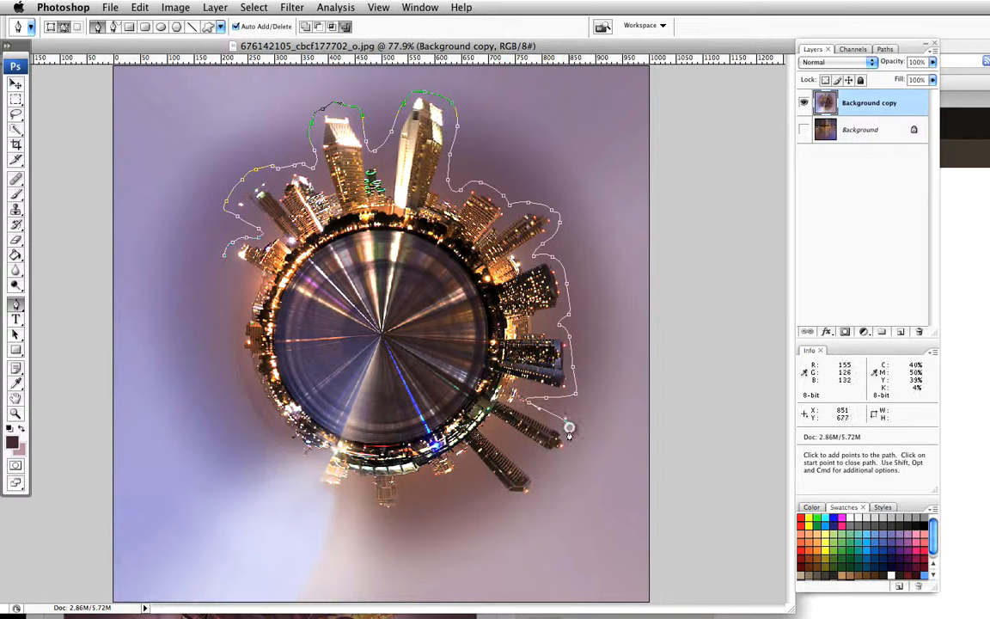
left_click_drag(569, 441, 532, 456)
left_click_drag(519, 447, 528, 458)
left_click_drag(537, 466, 503, 501)
left_click_drag(490, 492, 404, 495)
left_click_drag(400, 509, 335, 503)
left_click(317, 491)
left_click(305, 468)
left_click(281, 445)
left_click_drag(230, 354, 241, 275)
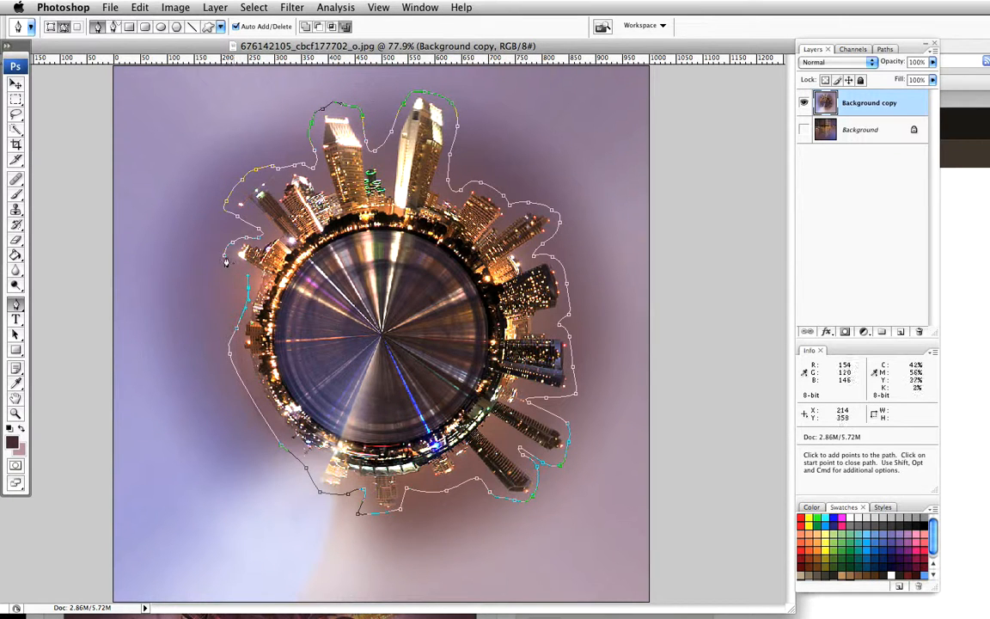
left_click(223, 258)
Step: Convert the path around the planet into a new selection and feather it by 15 pixels
right_click(375, 329)
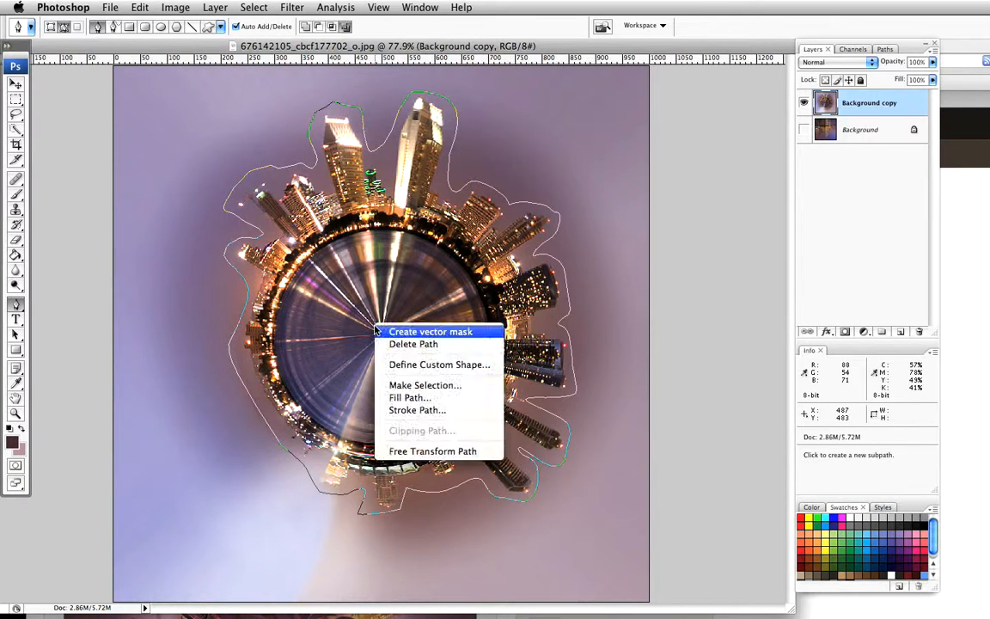
left_click(410, 385)
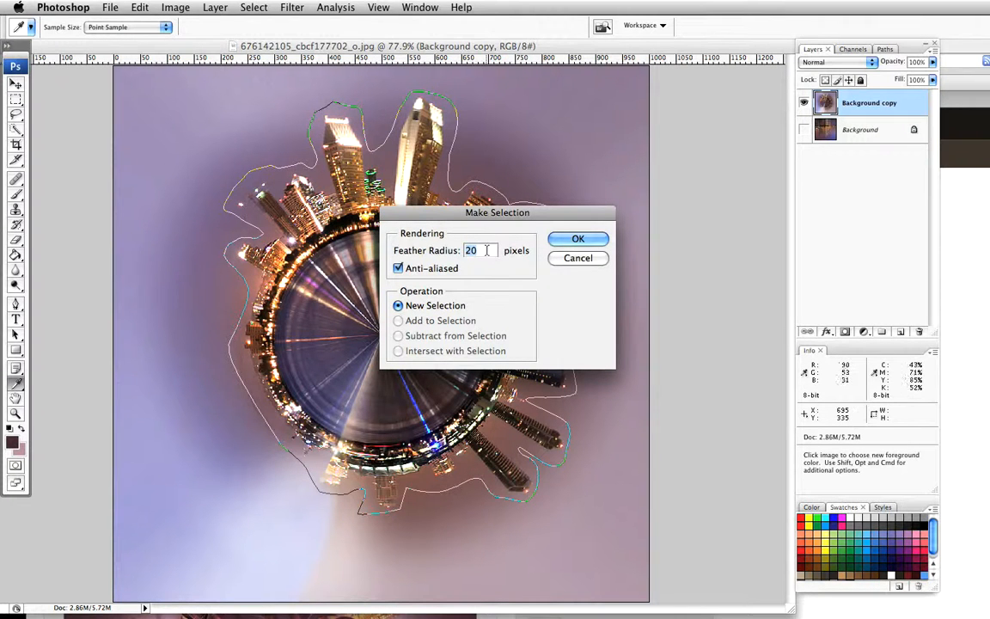
left_click(574, 239)
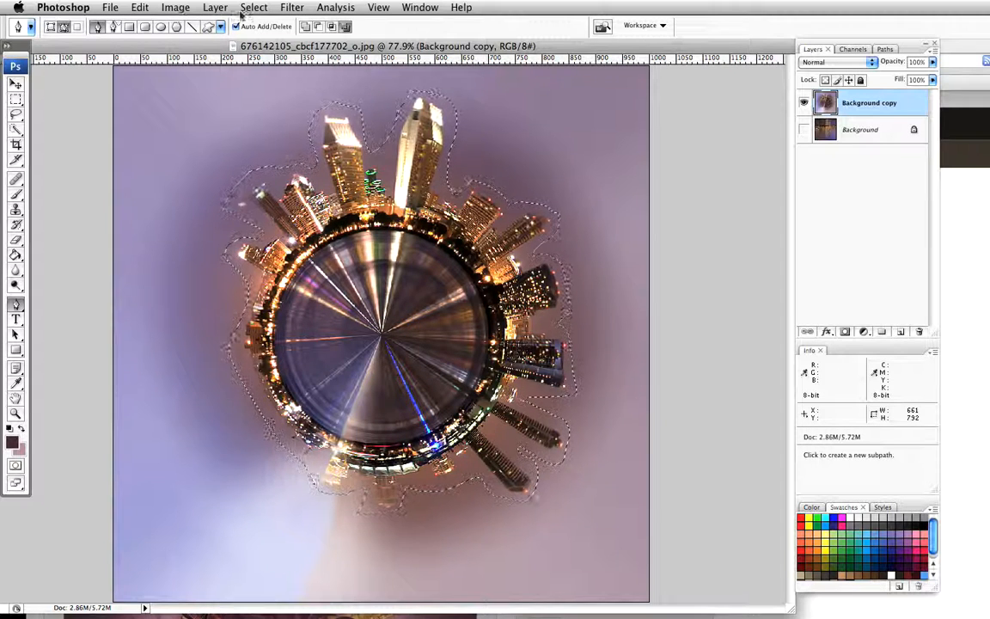
left_click(253, 8)
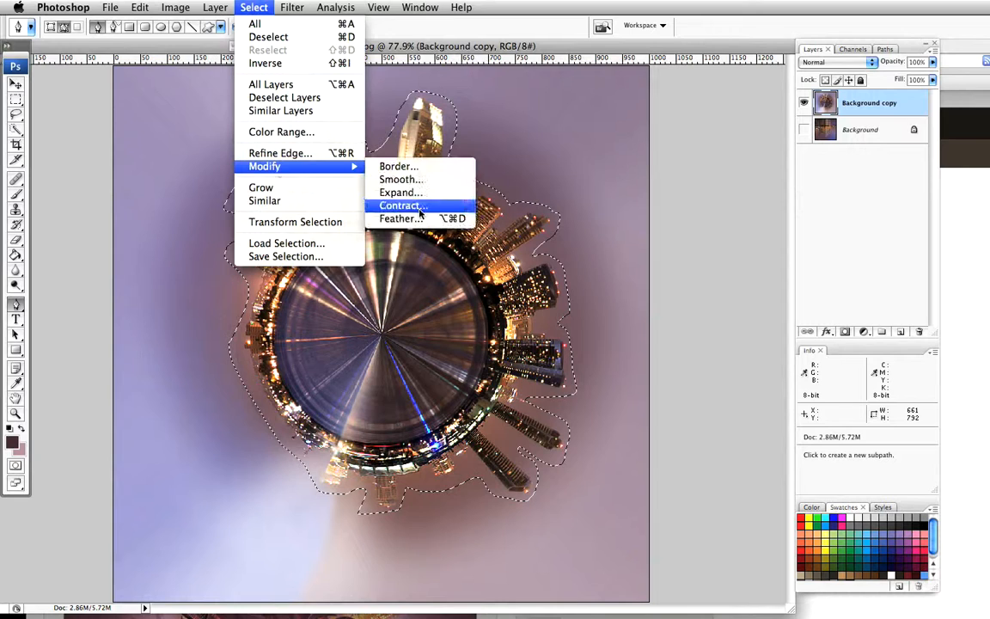
left_click(398, 218)
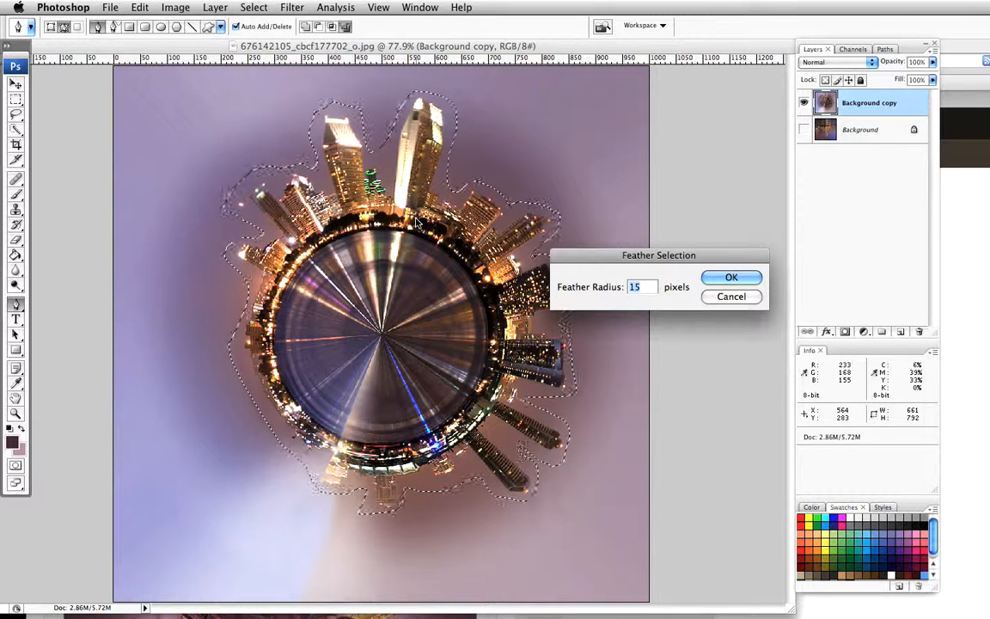
left_click(721, 276)
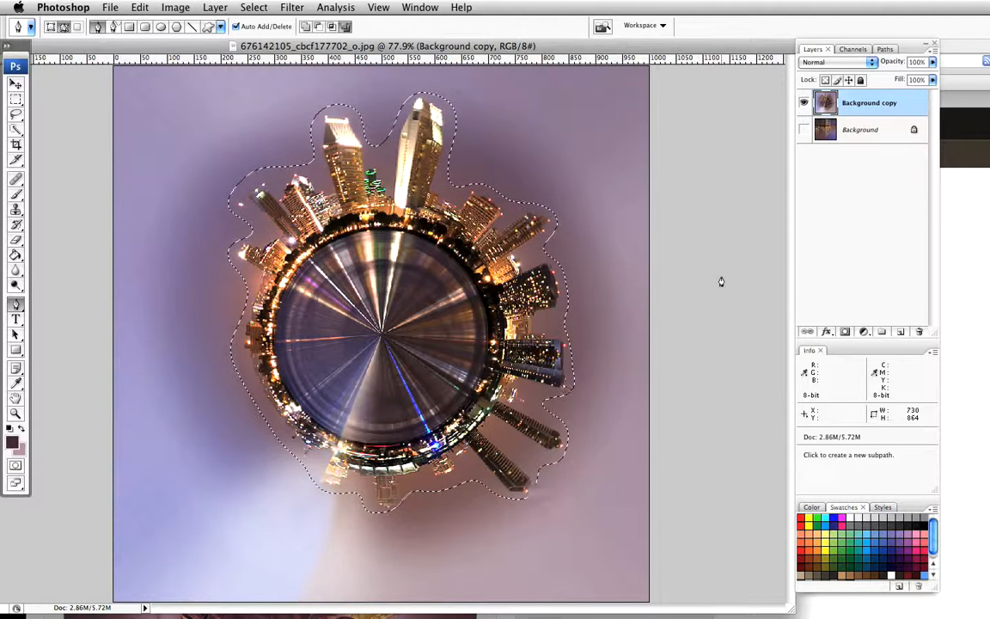
Step: Invert the selection, delete the surrounding sky from the Background copy layer and deselect
left_click(254, 7)
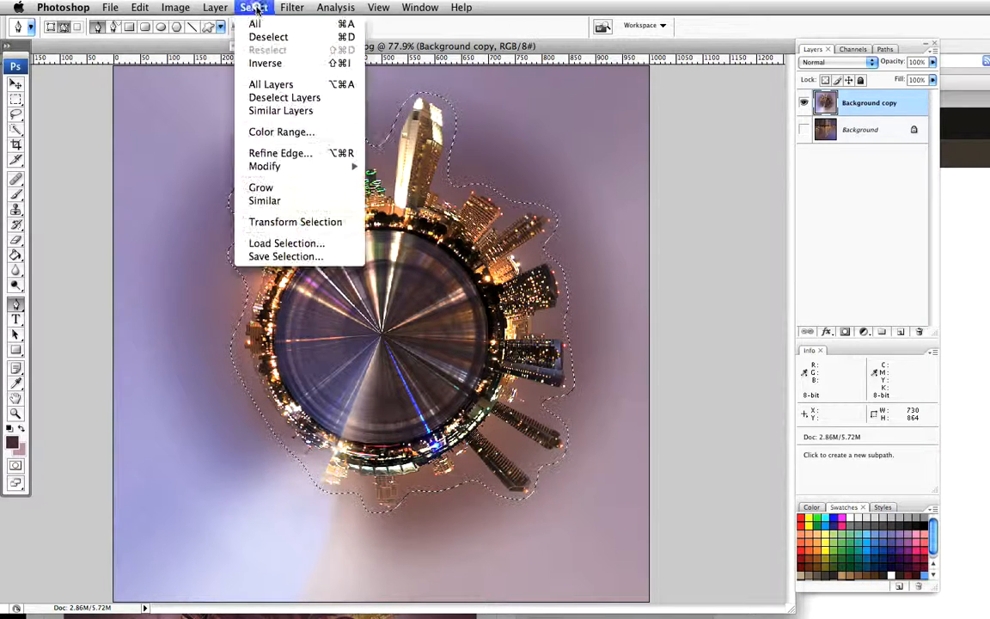
left_click(266, 63)
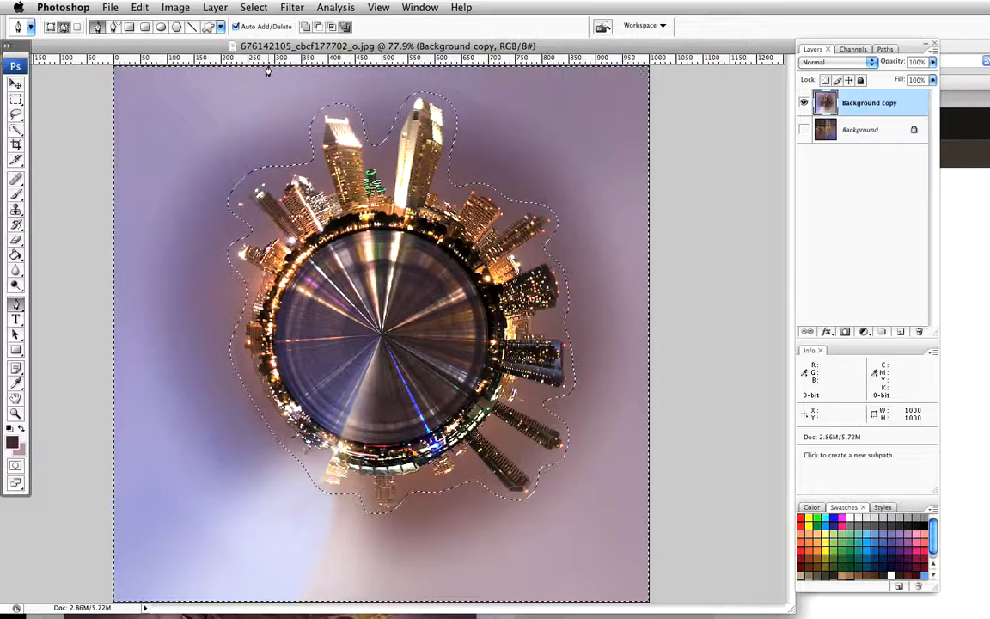
key("BackSpace")
key("super+d")
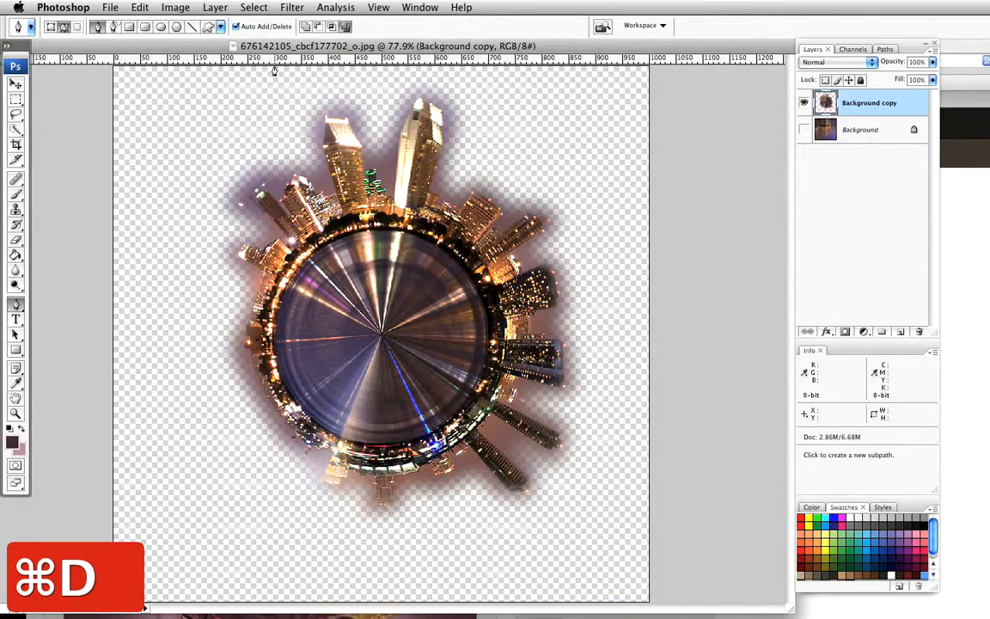
Step: Flip the planet horizontally with Free Transform and rotate it clockwise by about 40.8°
key("super+t")
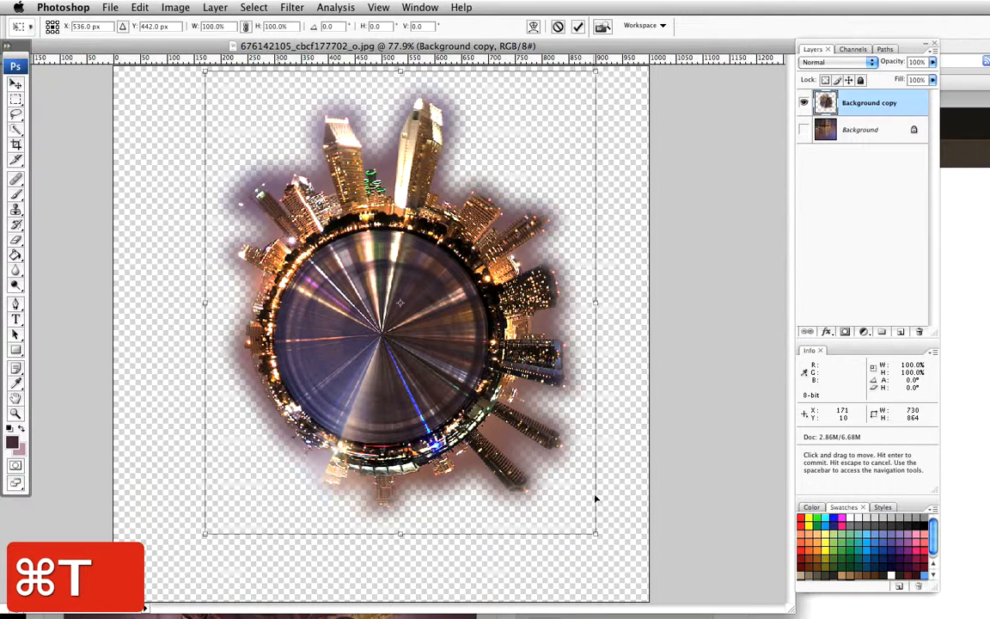
right_click(492, 424)
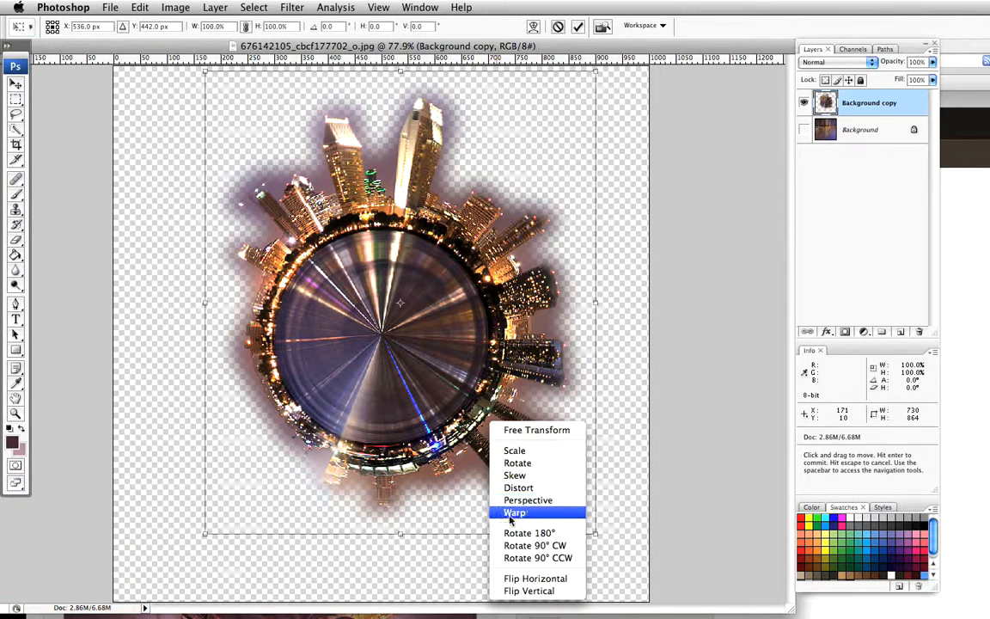
left_click(551, 581)
left_click_drag(617, 541, 464, 550)
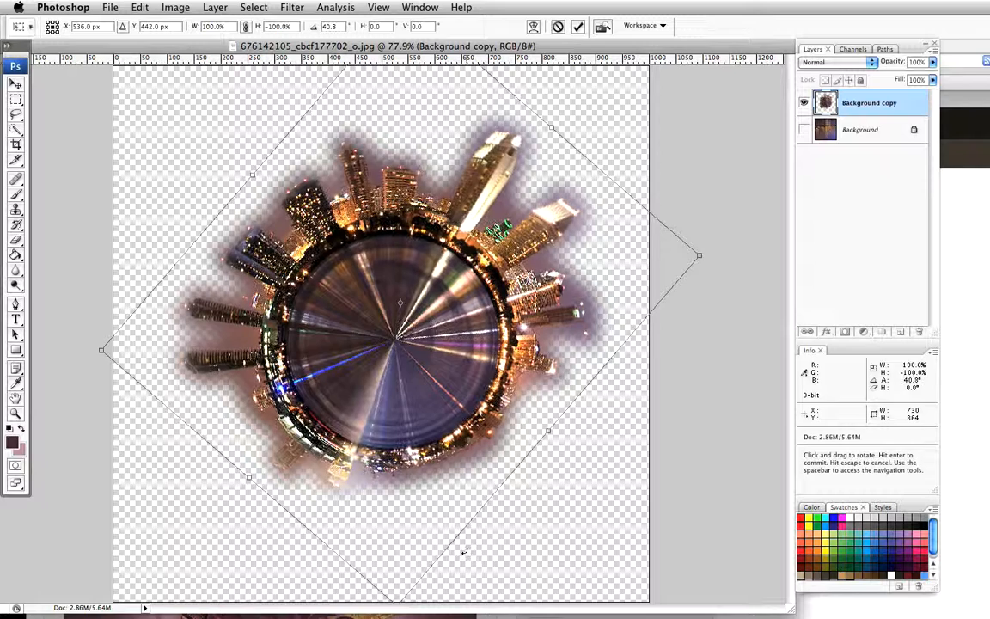
key("Return")
key("p")
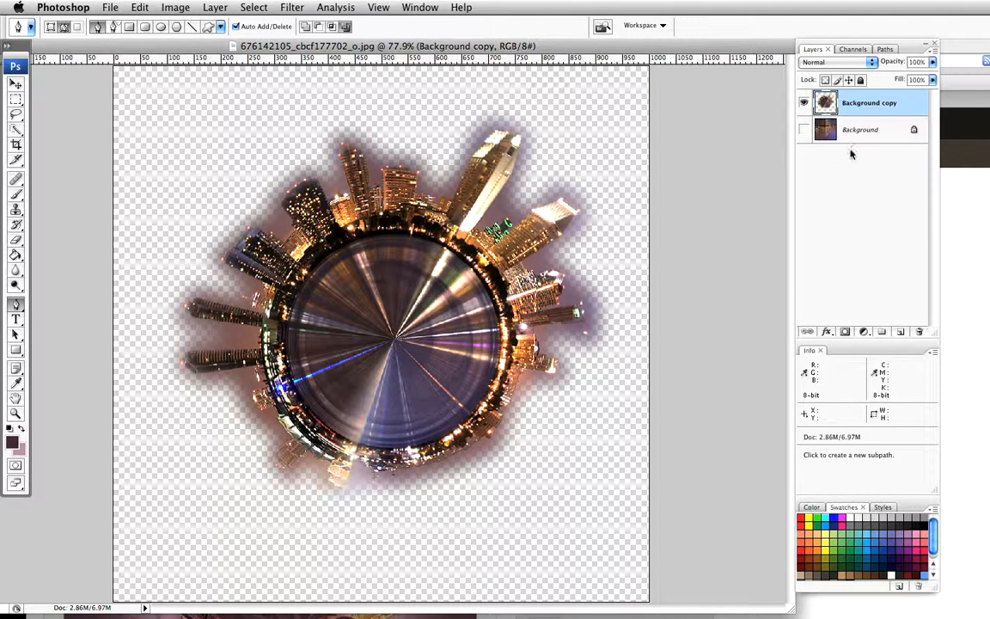
Step: Duplicate the Background copy layer and apply Radial Blur twice to the duplicate with amount 100, Zoom method and Best quality
left_click_drag(888, 105, 900, 333)
left_click(292, 8)
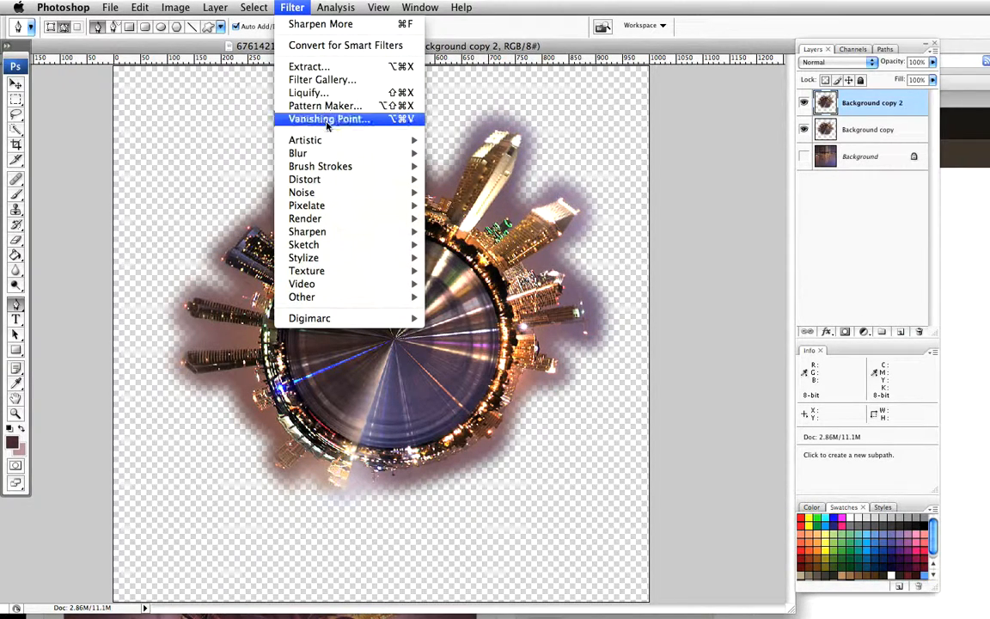
mouse_move(327, 153)
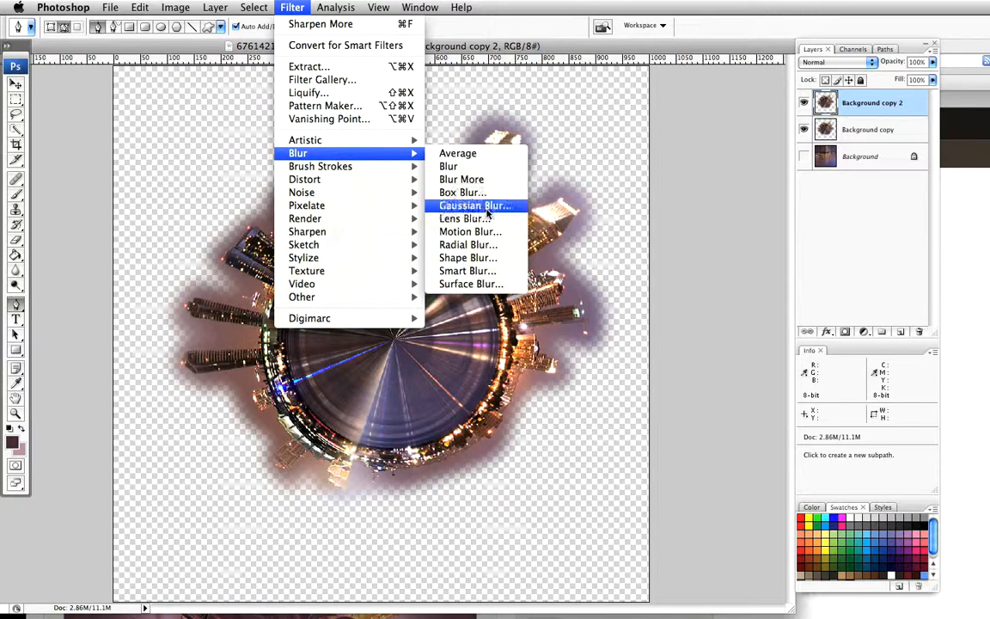
left_click(481, 245)
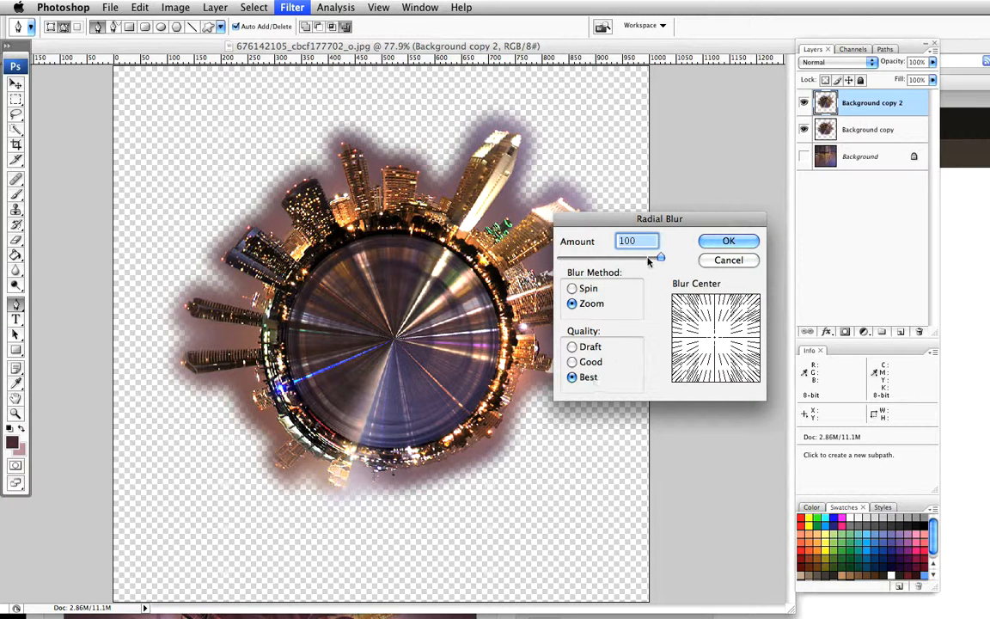
left_click(726, 241)
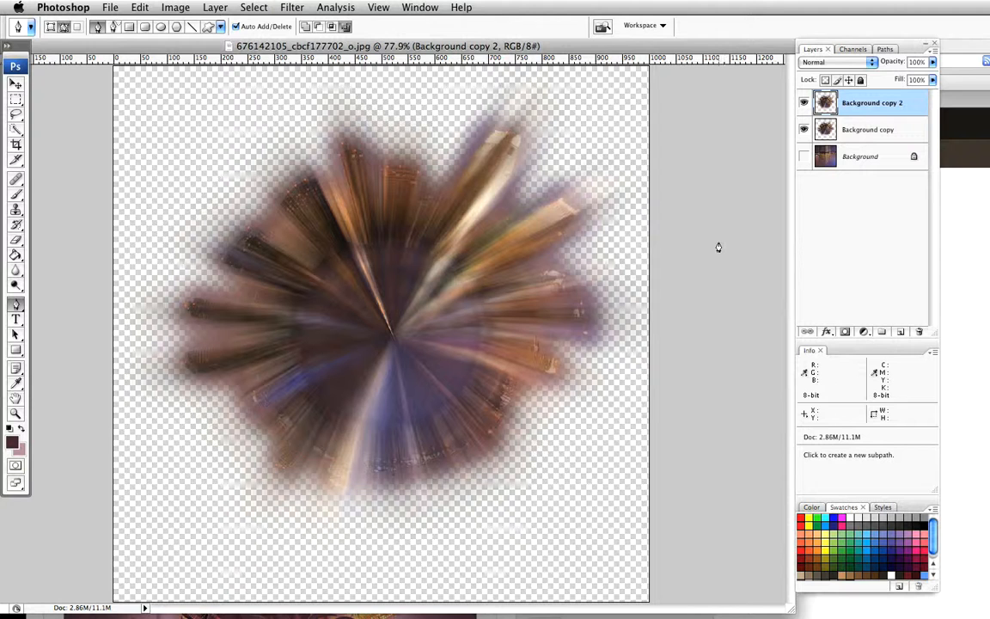
left_click(283, 7)
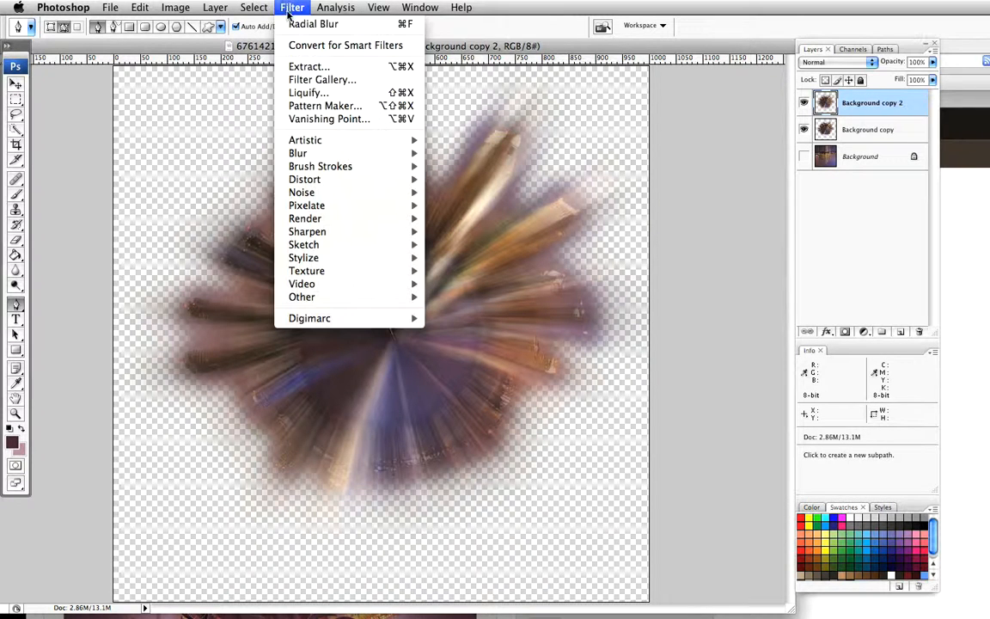
left_click(292, 18)
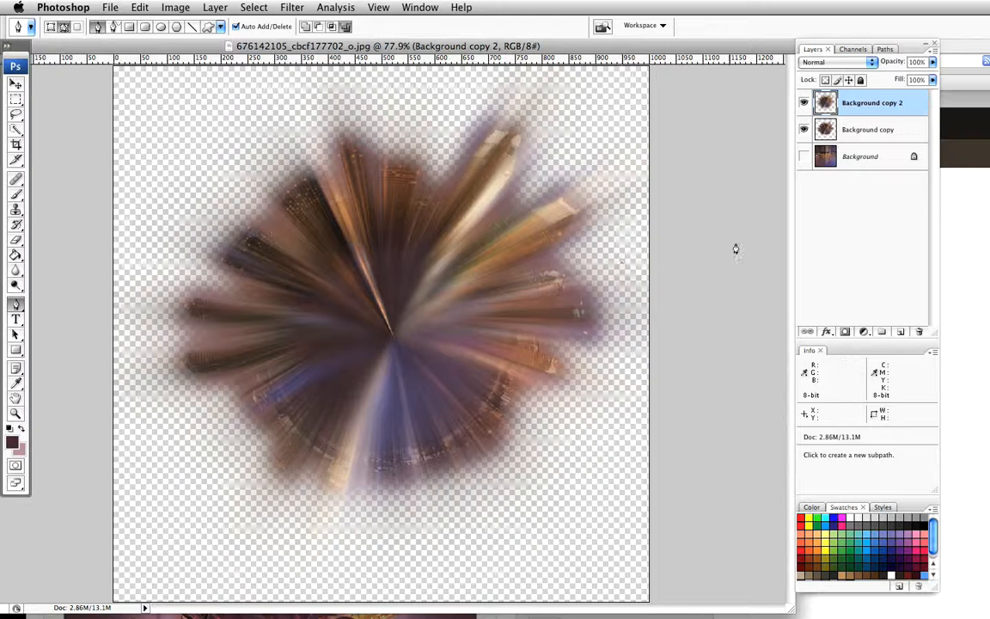
Step: Set the blurred Background copy 2 layer to Color Dodge blending at 75% opacity
left_click(870, 62)
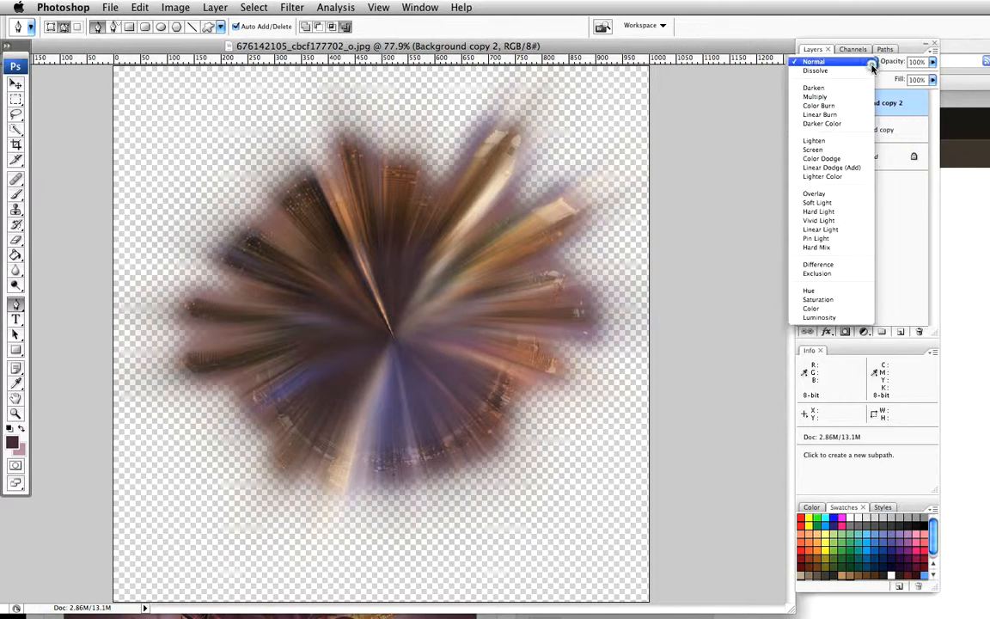
left_click(838, 160)
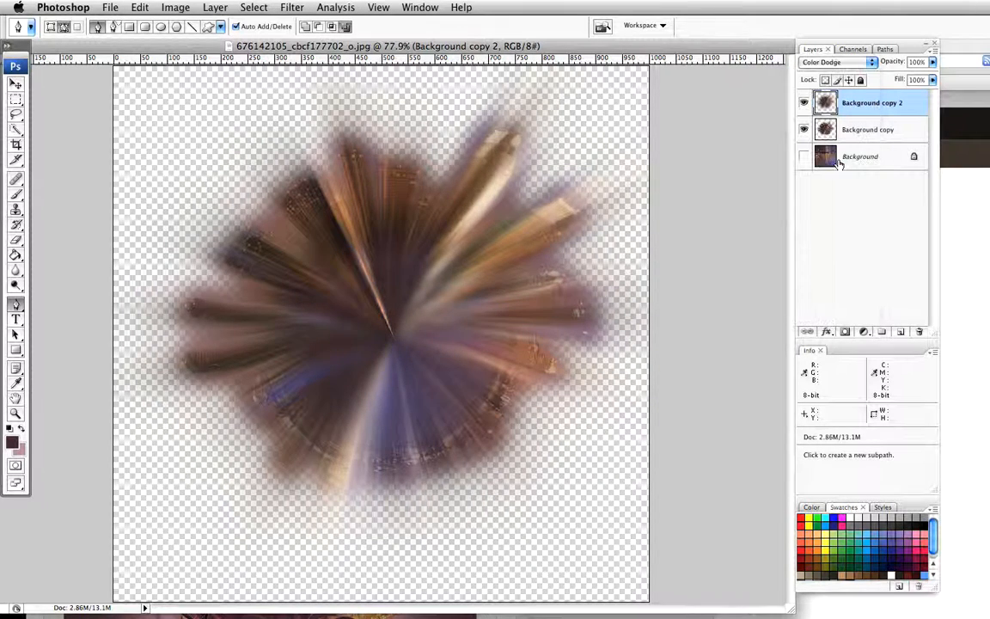
left_click_drag(897, 67, 880, 68)
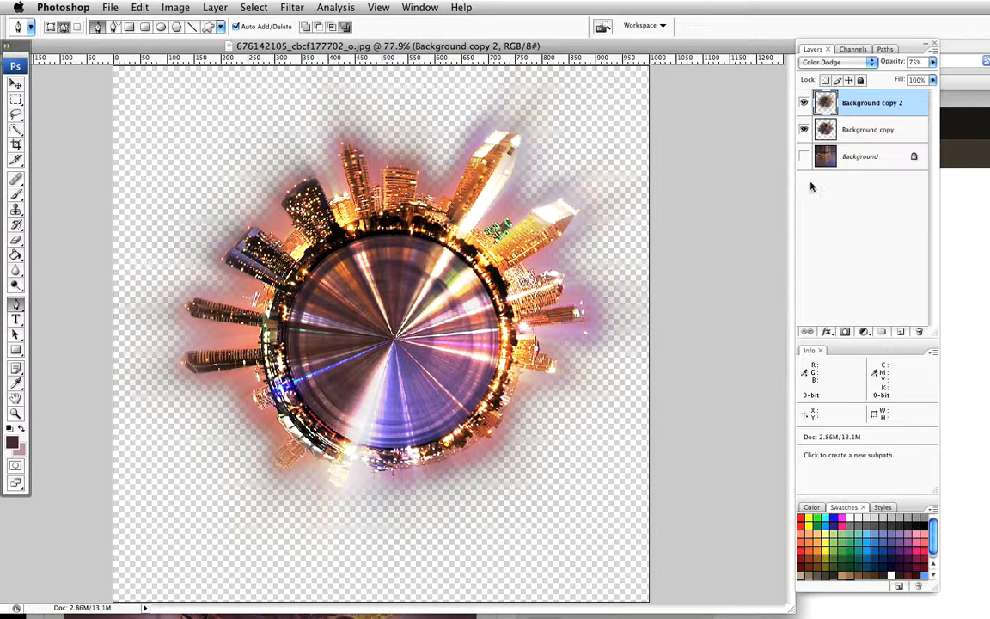
Step: Add a new layer directly above Background and fill it with the foreground colour #7f5e6f using the Paint Bucket
left_click(891, 162)
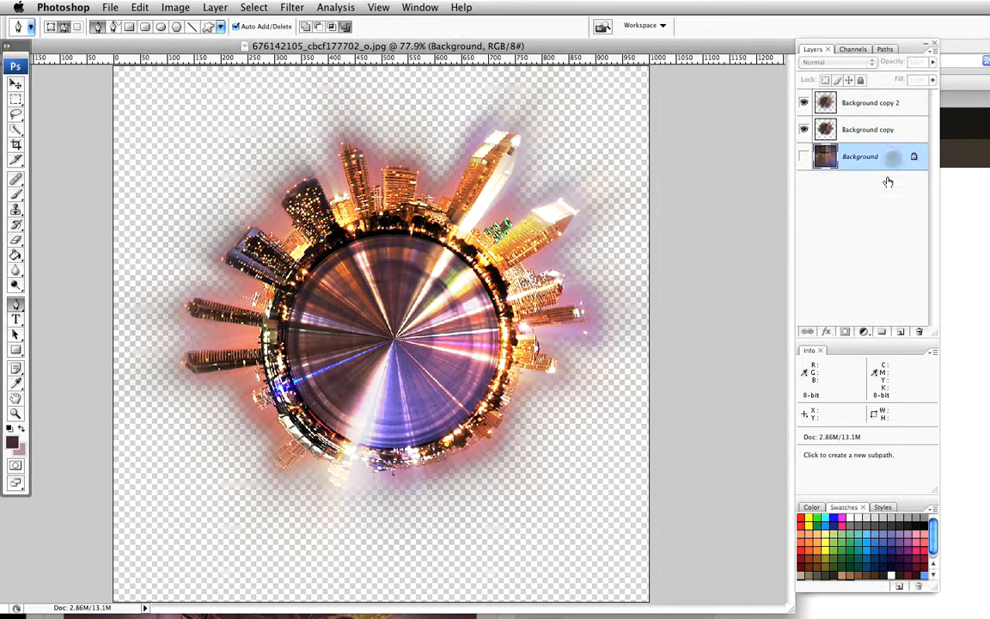
left_click(898, 333)
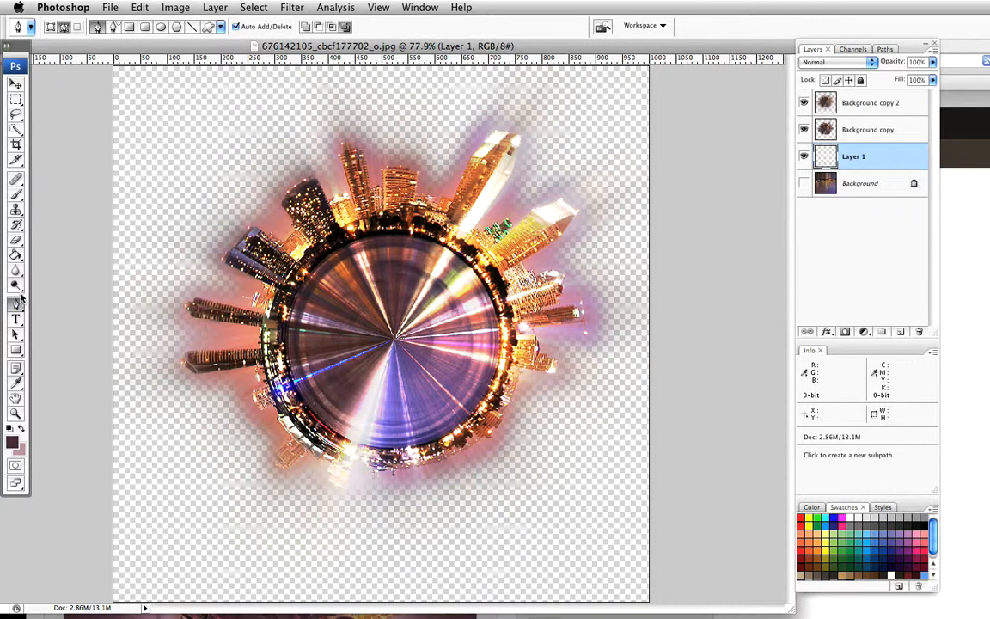
left_click(14, 256)
left_click(12, 442)
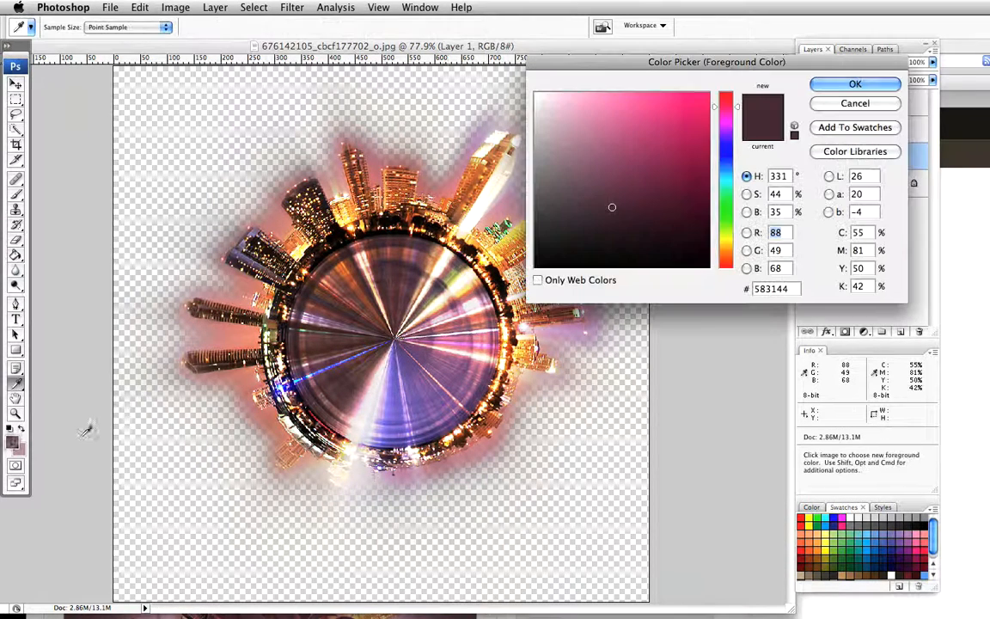
left_click_drag(791, 292, 744, 290)
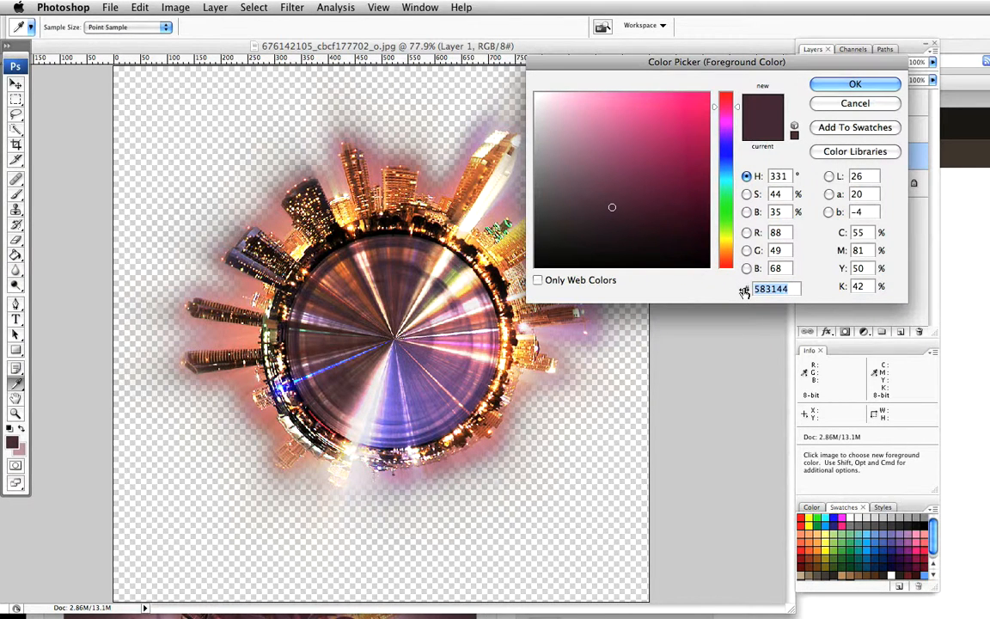
type("7f")
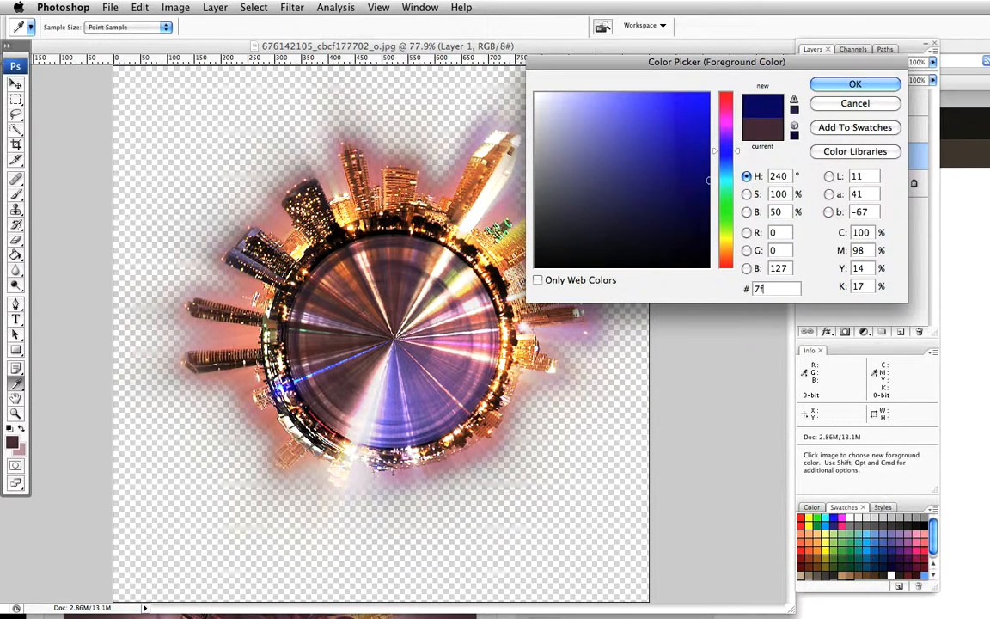
type("5e")
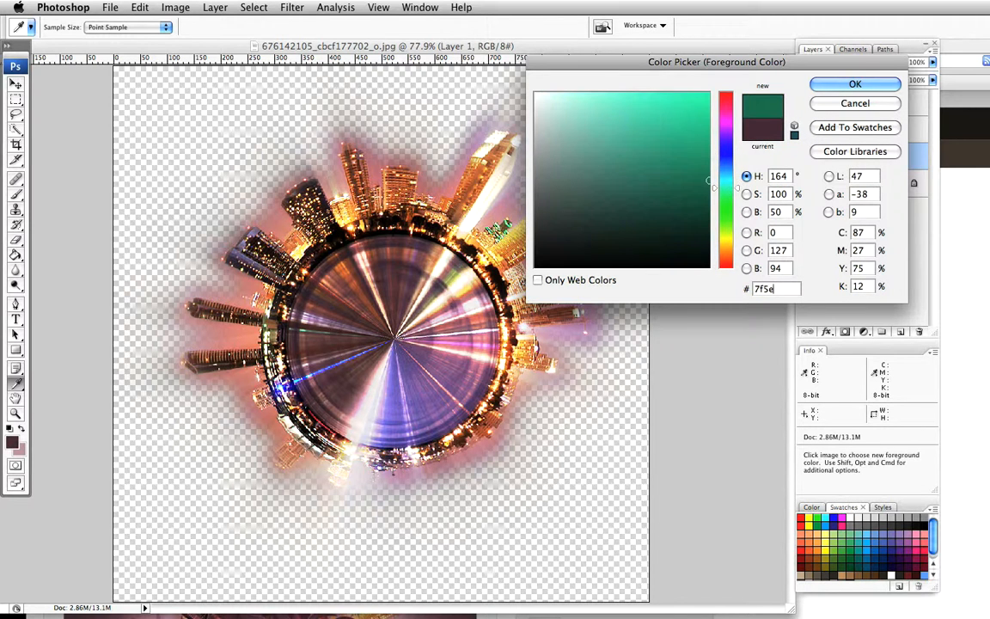
type("6f")
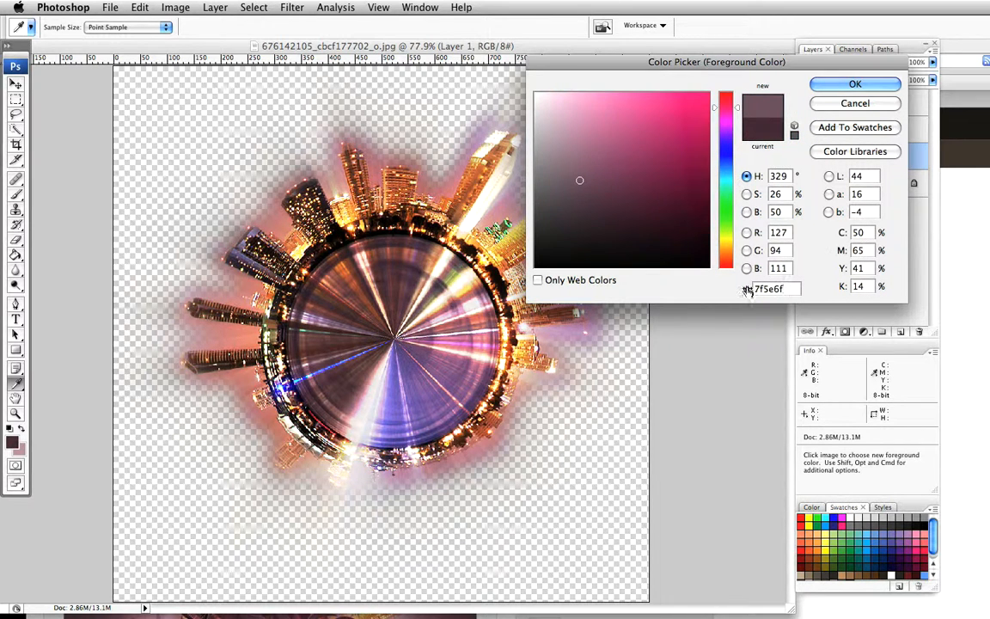
left_click(841, 85)
key("g")
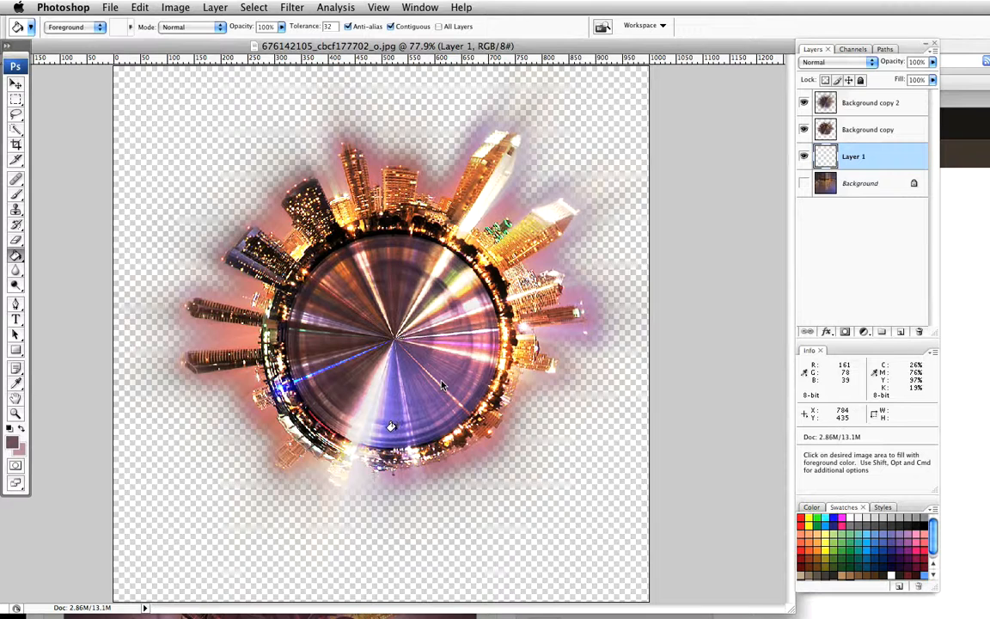
left_click(226, 487)
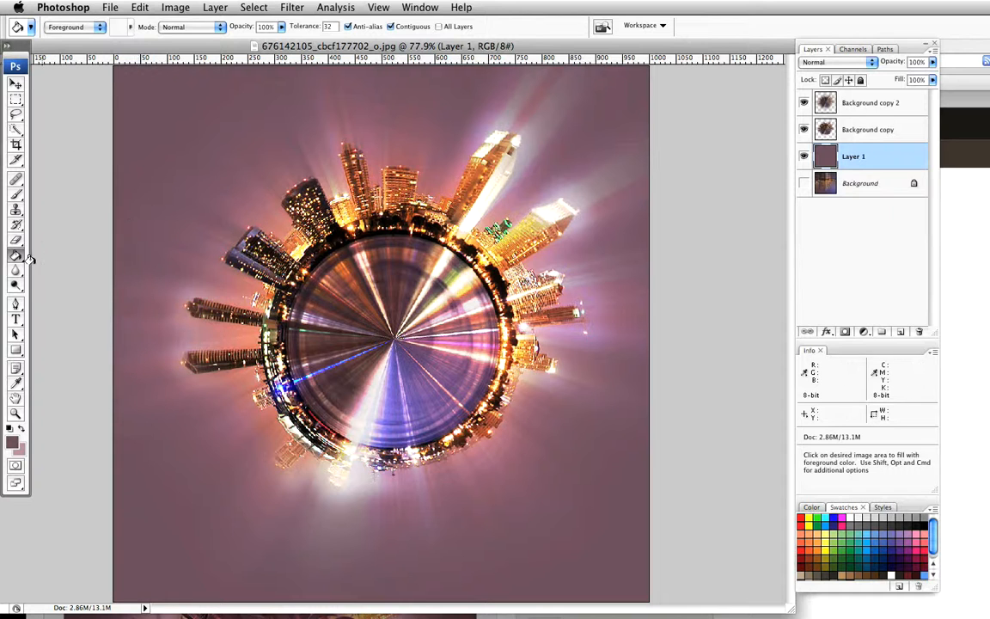
Step: Lighten Layer 1 around the tall tower at the planet's upper right using the Dodge tool with a reduced brush and 50% midtones exposure
left_click(19, 287)
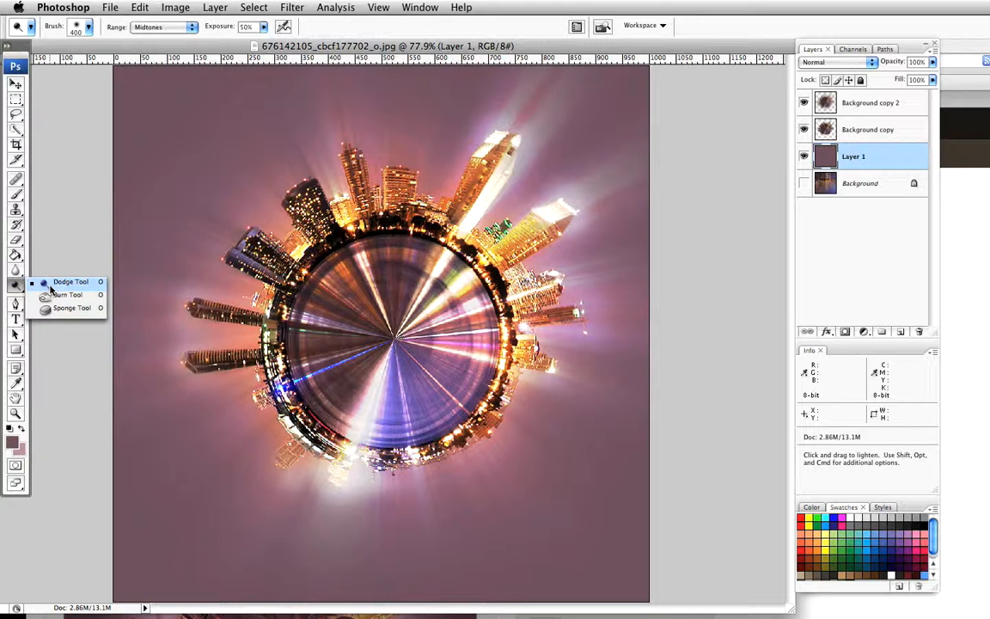
key("bracketleft")
key("bracketleft")
key("bracketleft")
key("bracketleft")
key("bracketleft")
key("bracketleft")
key("bracketright")
mouse_move(510, 153)
left_mouse_down()
mouse_move(503, 146)
mouse_move(469, 214)
left_mouse_up()
Step: Darken Layer 1 around the tall tower and across the planet using the Burn tool at 60% midtones exposure, reducing the brush to 100
left_click_drag(16, 283, 65, 297)
left_click(64, 297)
left_click_drag(485, 202, 494, 174)
key("bracketleft")
key("bracketleft")
key("bracketleft")
key("bracketleft")
key("bracketleft")
key("bracketleft")
mouse_move(218, 285)
left_mouse_down()
mouse_move(255, 331)
mouse_move(242, 357)
mouse_move(327, 452)
mouse_move(398, 458)
mouse_move(490, 421)
mouse_move(523, 353)
left_mouse_up()
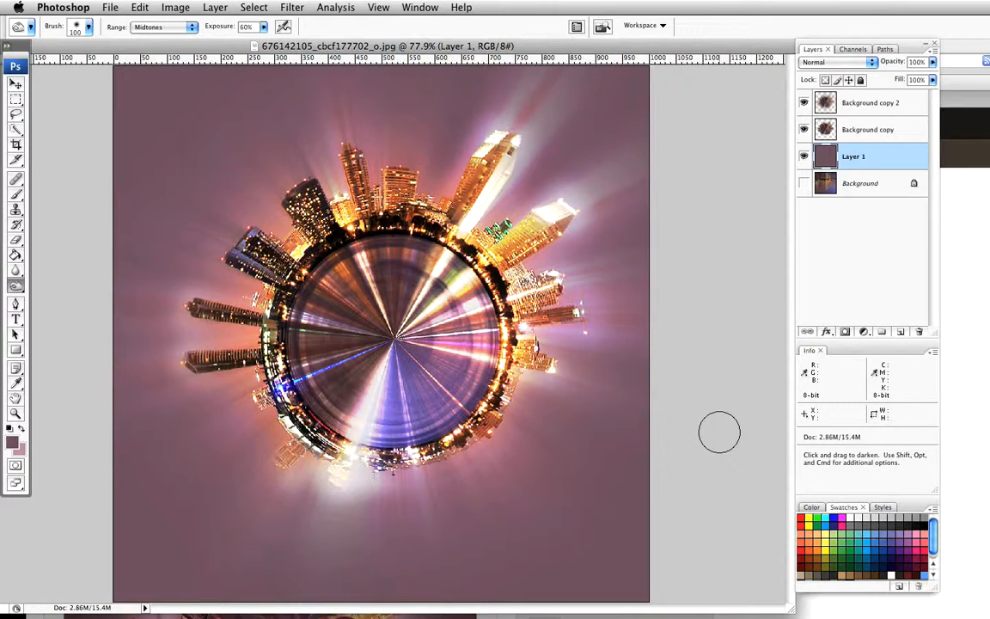
Step: Switch to Firefox and review the Create a Glowing Surreal Planet Design article, from the final image preview through Step 17
left_click(971, 421)
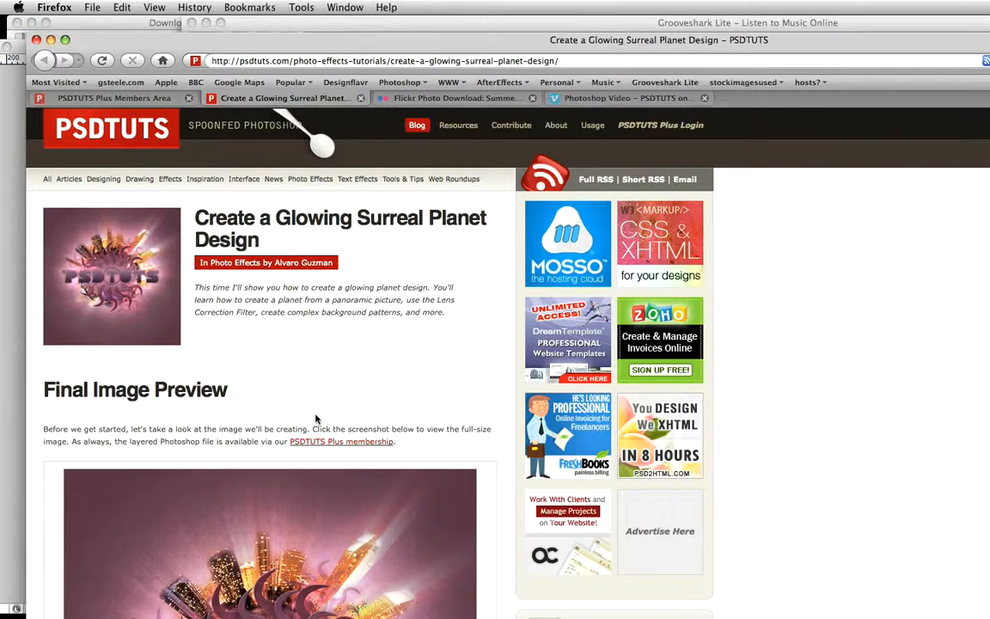
scroll(316, 418, "down", 5)
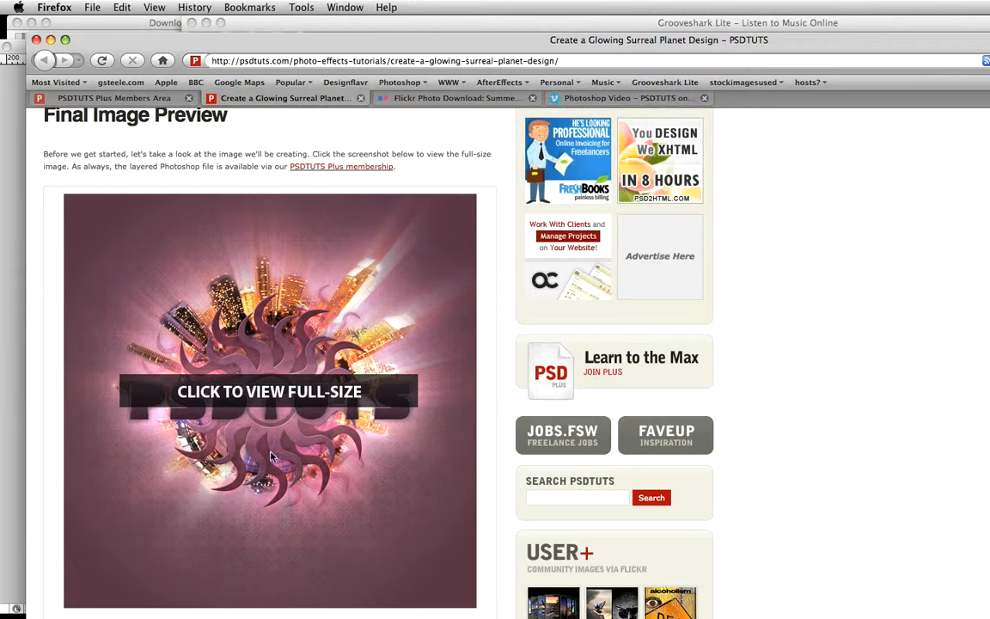
scroll(271, 456, "down", 20)
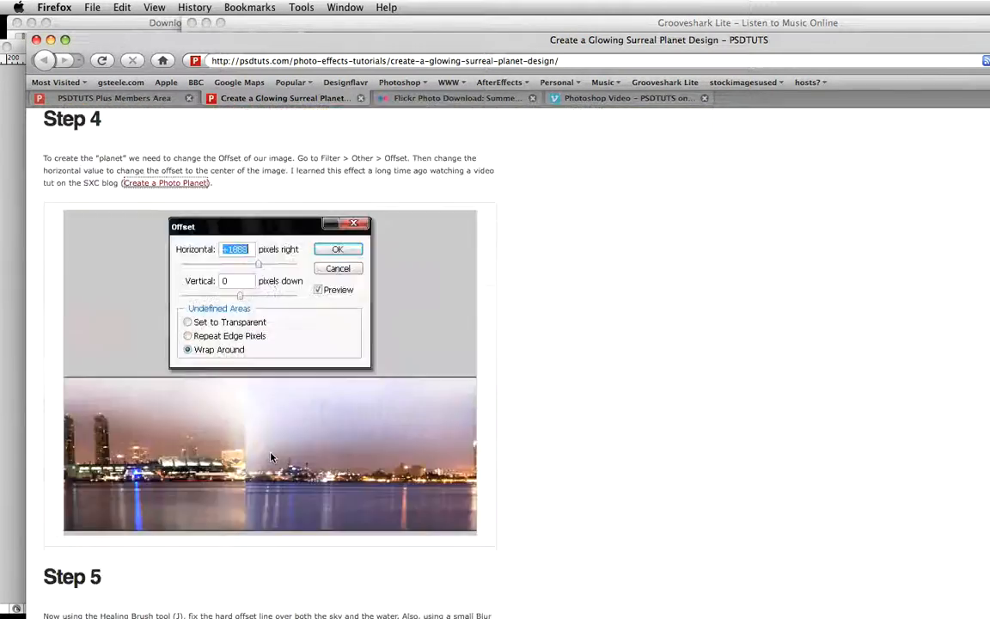
scroll(271, 456, "down", 20)
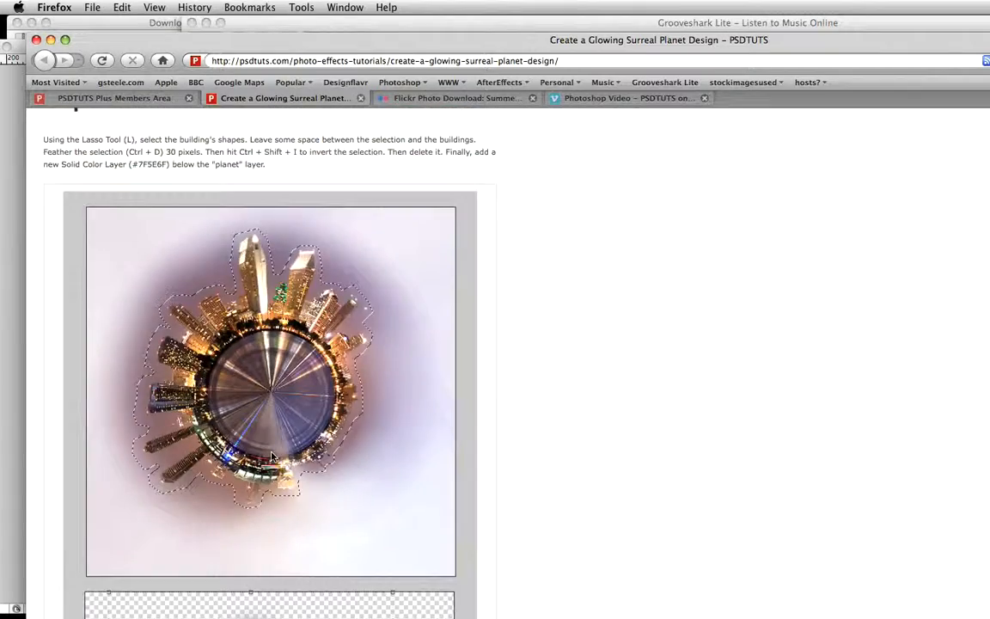
scroll(271, 455, "down", 20)
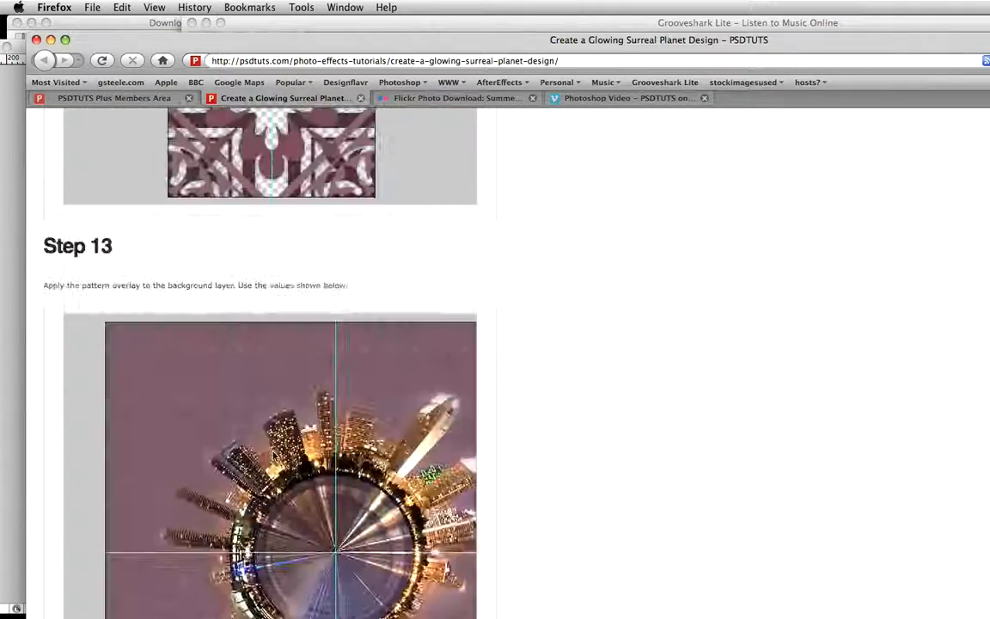
scroll(274, 455, "down", 20)
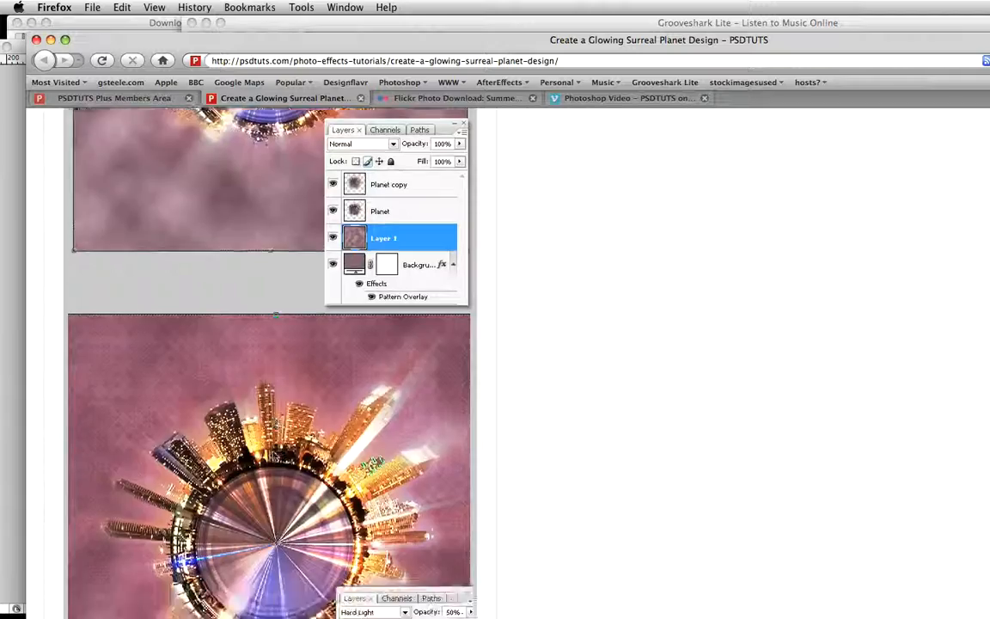
scroll(273, 455, "down", 15)
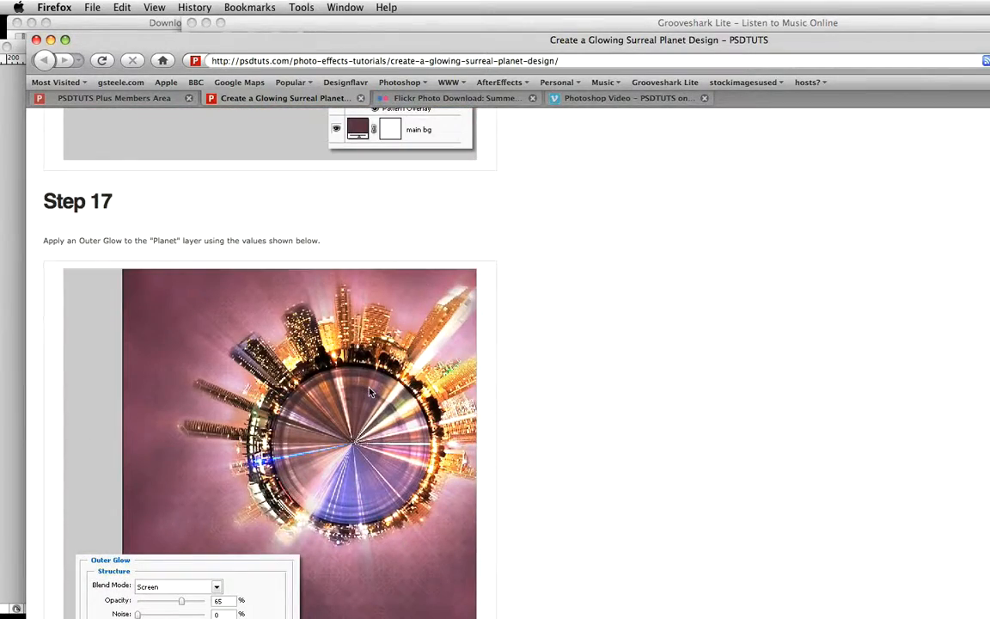
scroll(375, 384, "up", 1)
scroll(375, 384, "up", 20)
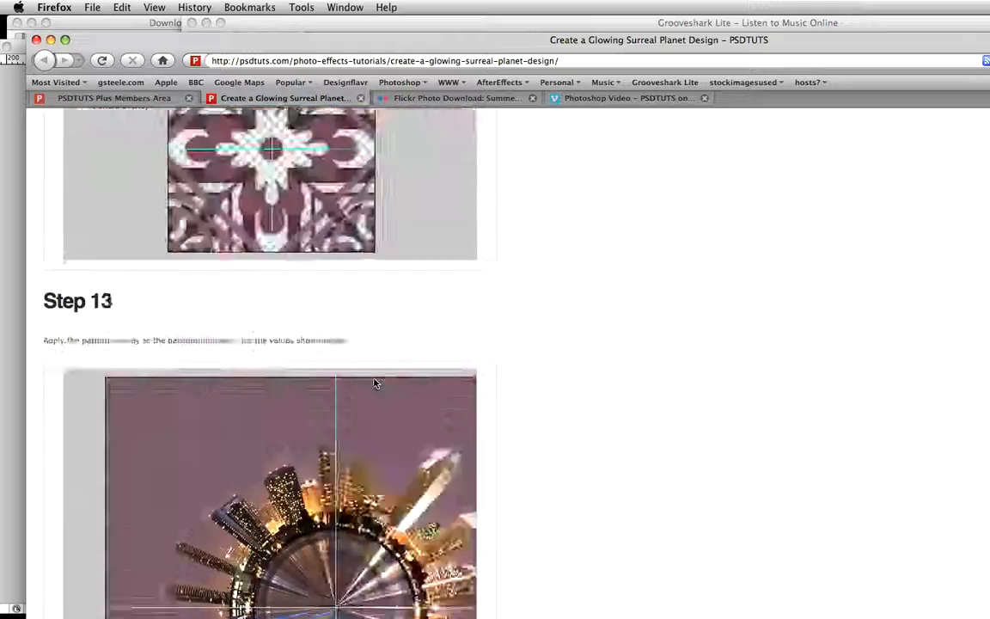
scroll(374, 384, "up", 20)
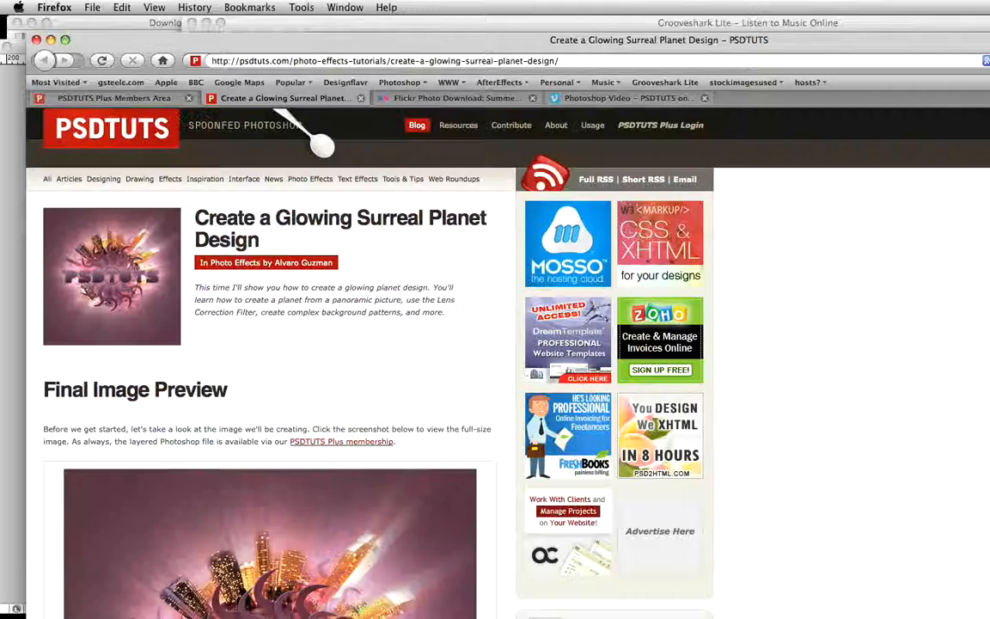
Step: View the Flickr Summer Nights source photo page and the PSDTUTS Photoshop Video Channel on Vimeo
left_click(464, 100)
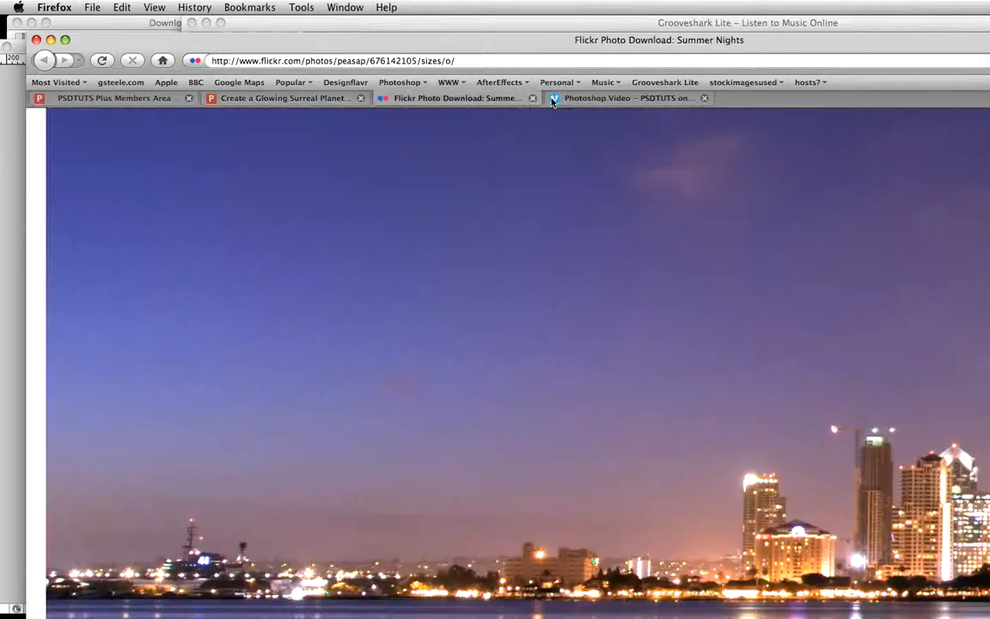
left_click(574, 101)
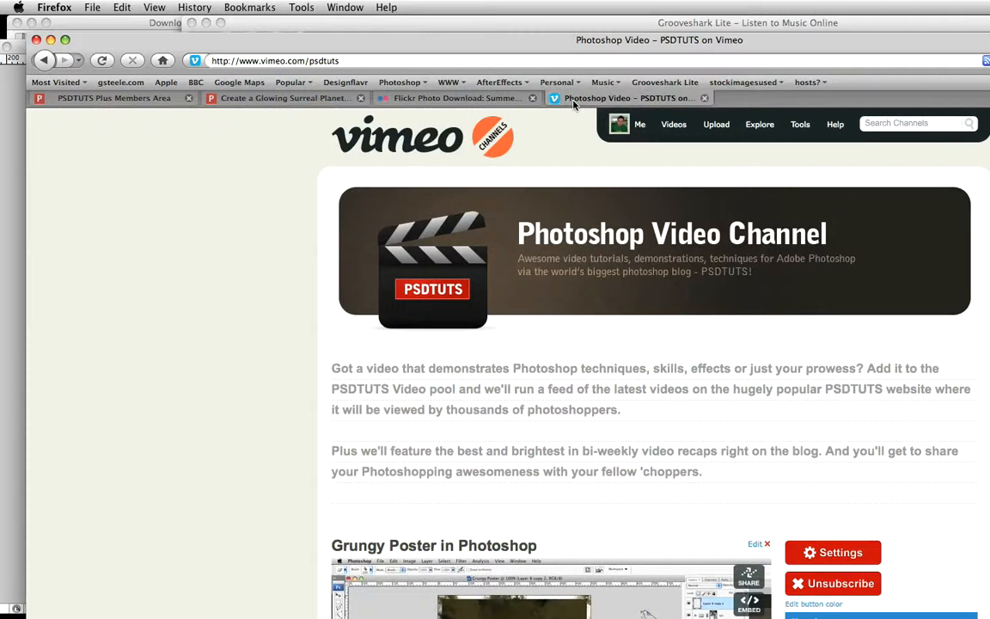